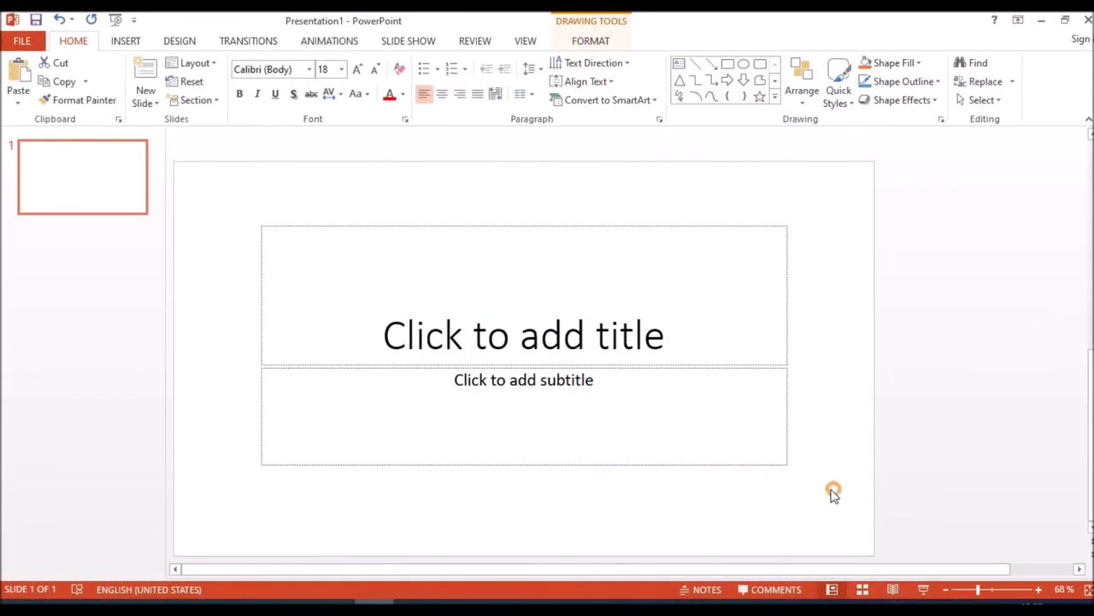
# Step: Box-select the title and subtitle placeholders and delete them, leaving the first slide empty
pyautogui.moveTo(834, 488); pyautogui.dragTo(363, 334)
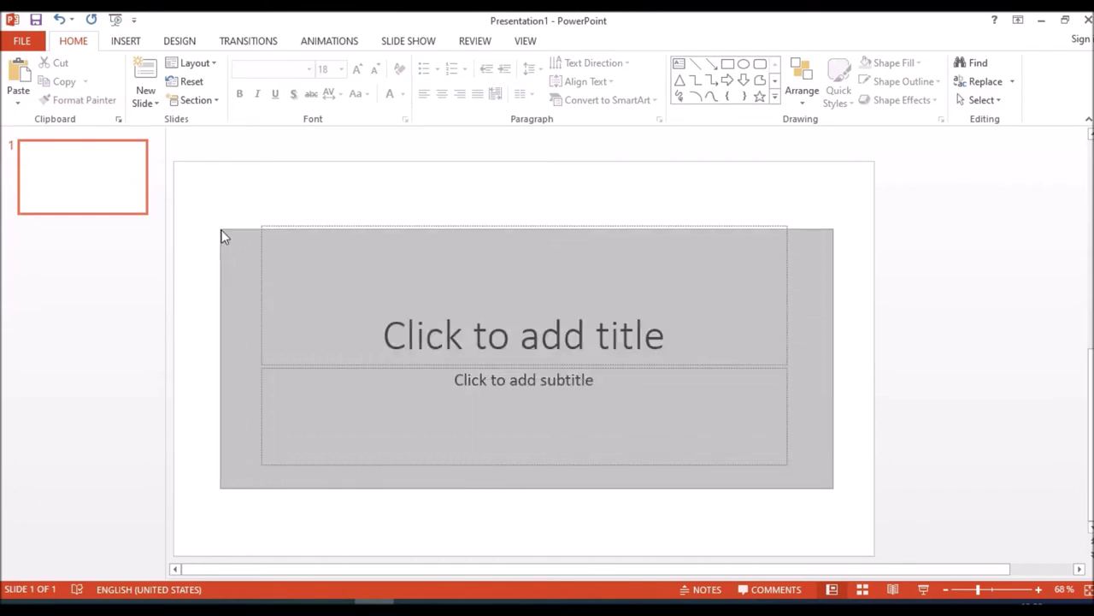
pyautogui.moveTo(365, 338); pyautogui.dragTo(213, 203)
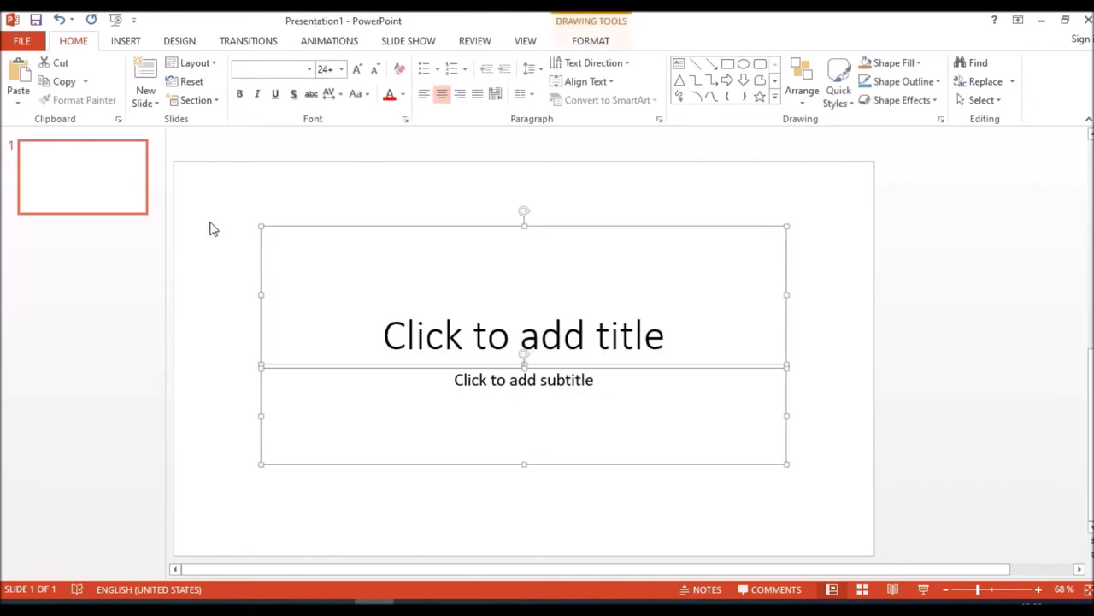
pyautogui.press('Delete')
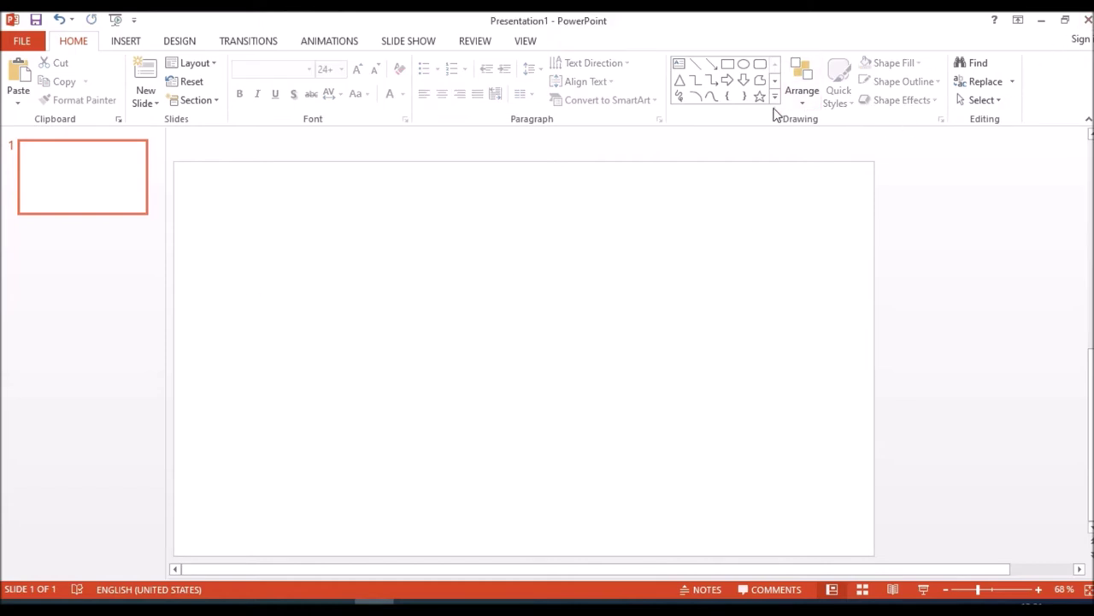
pyautogui.click(777, 99)
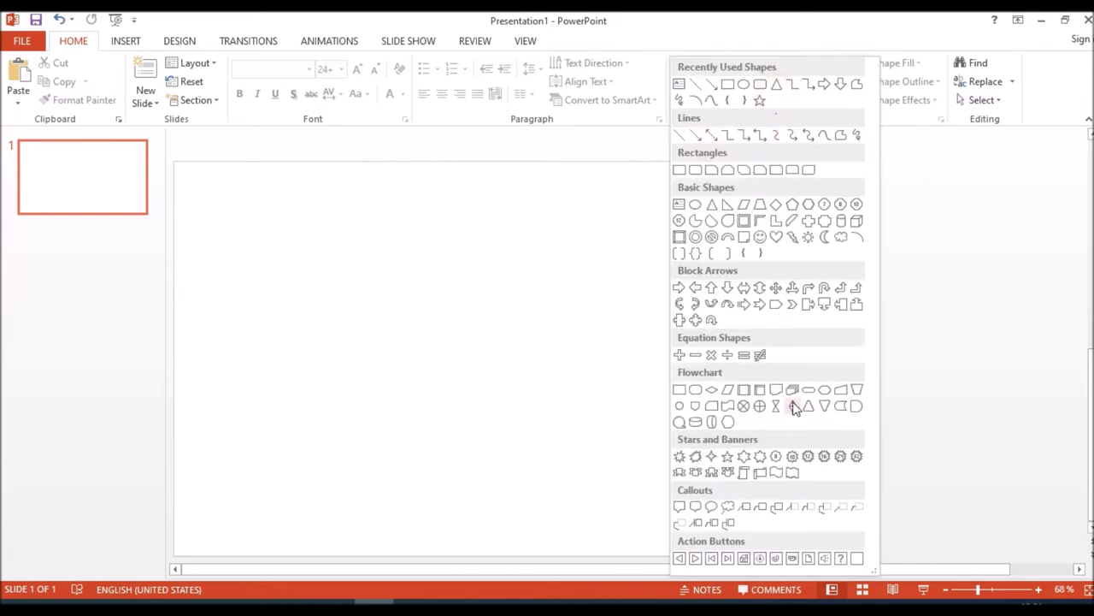
# Step: Draw a large Equation Shapes plus sign across the right half of the slide
pyautogui.click(680, 358)
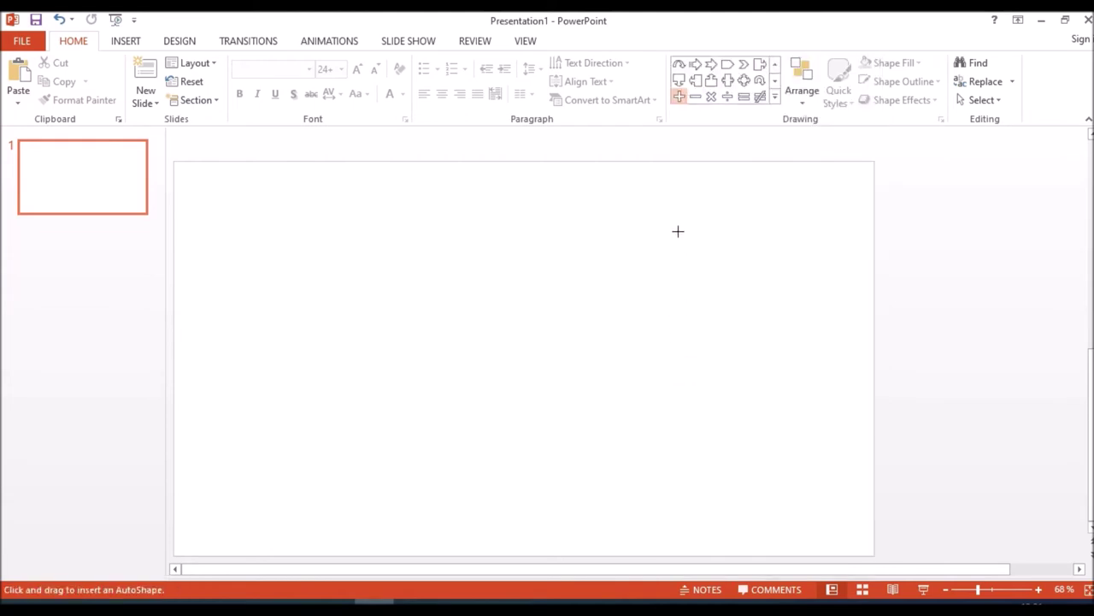
pyautogui.moveTo(521, 147)
pyautogui.mouseDown()
pyautogui.moveTo(820, 427)
pyautogui.moveTo(834, 523)
pyautogui.moveTo(928, 568)
pyautogui.mouseUp()
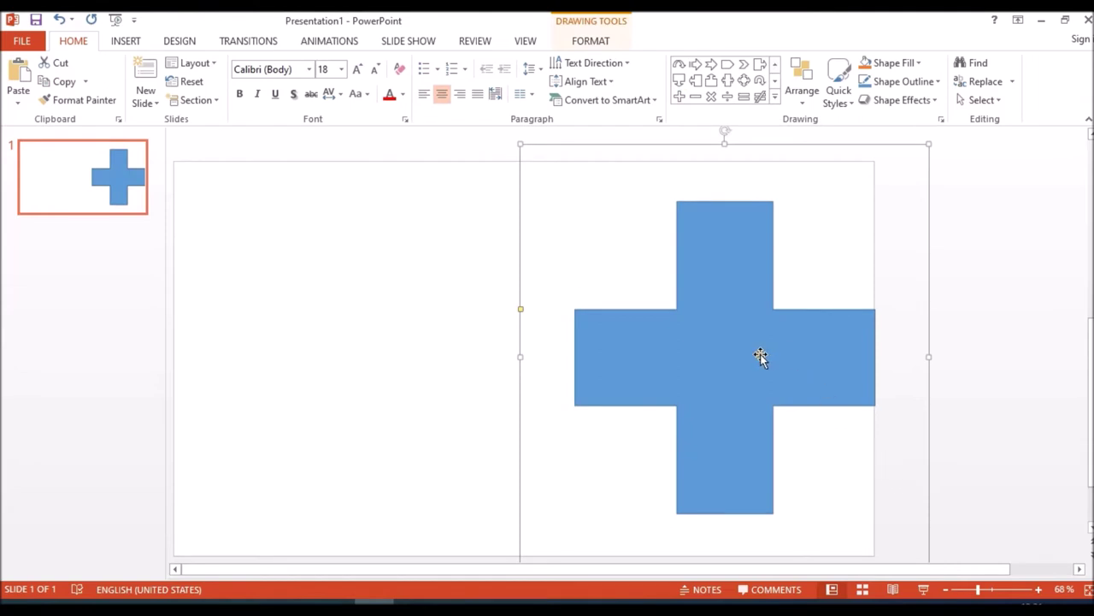
# Step: Move the plus toward the centre, stretch it wider to the right, and nudge it down-right
pyautogui.moveTo(761, 357); pyautogui.dragTo(588, 342)
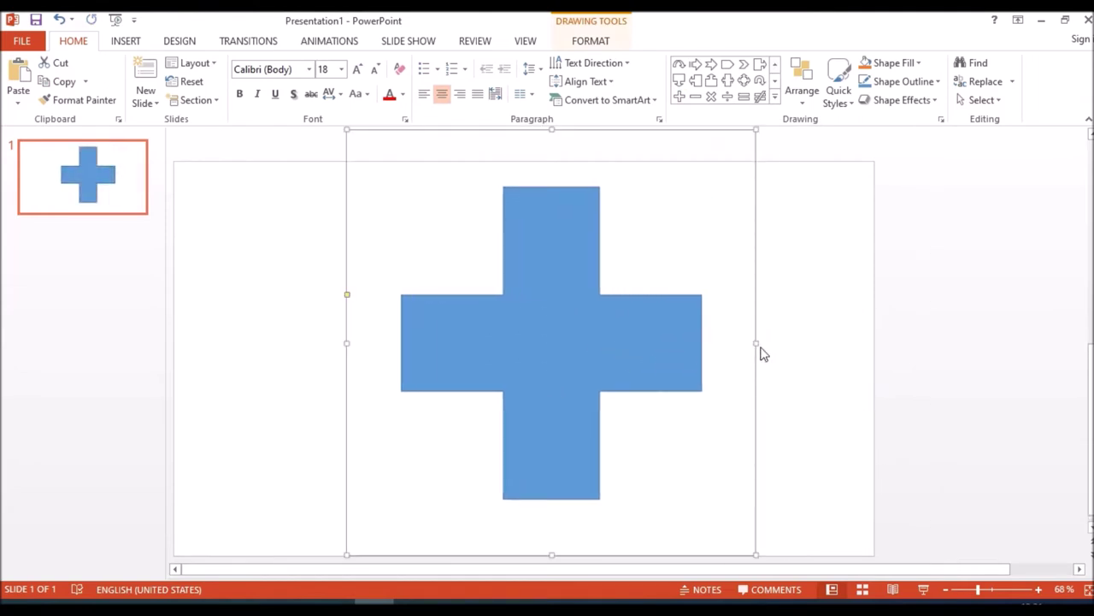
pyautogui.moveTo(756, 342); pyautogui.dragTo(811, 356)
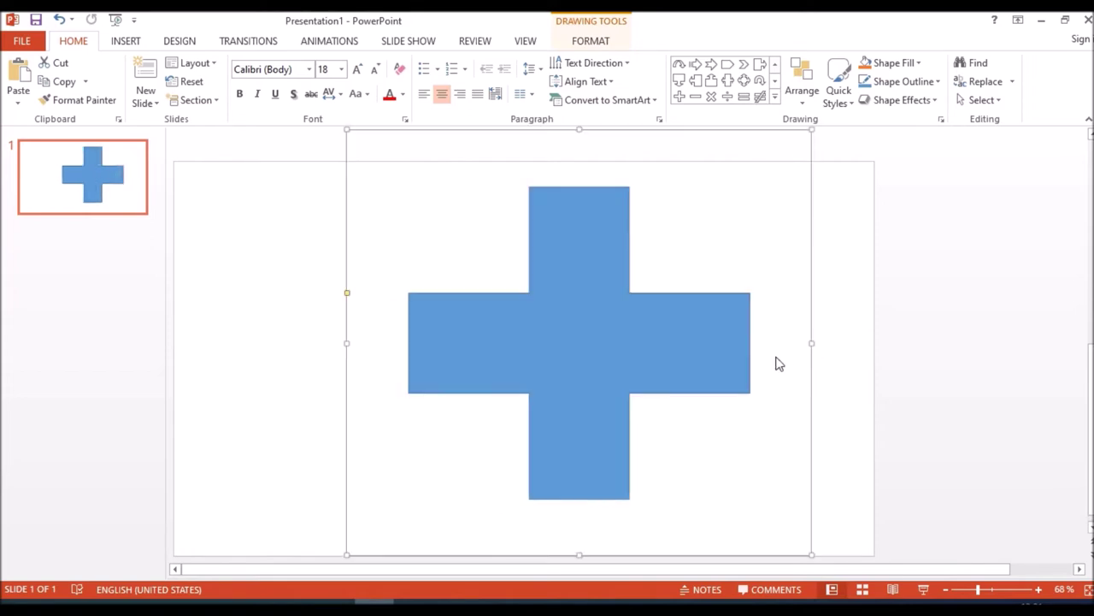
pyautogui.moveTo(582, 339); pyautogui.dragTo(617, 366)
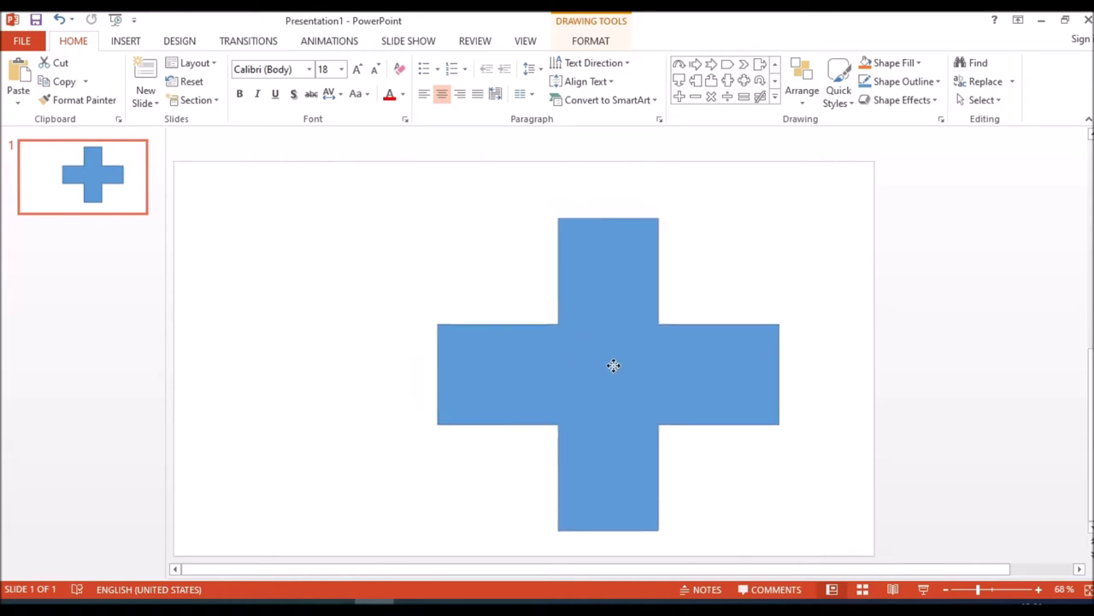
pyautogui.moveTo(618, 366); pyautogui.dragTo(626, 365)
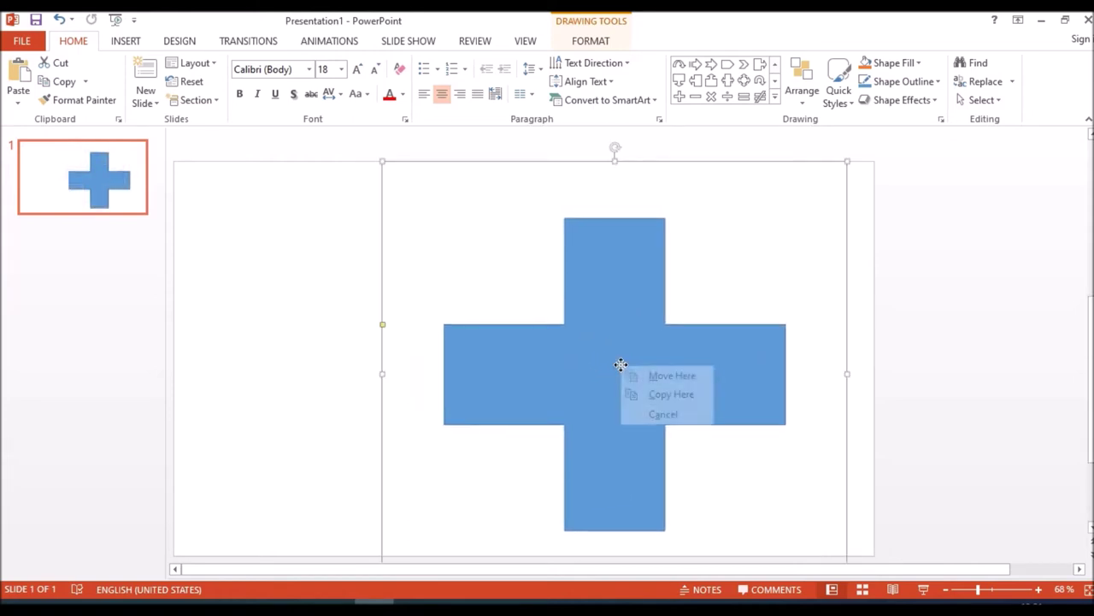
# Step: Place a copy of the plus above-right of the original, interlocking with it
pyautogui.click(668, 395)
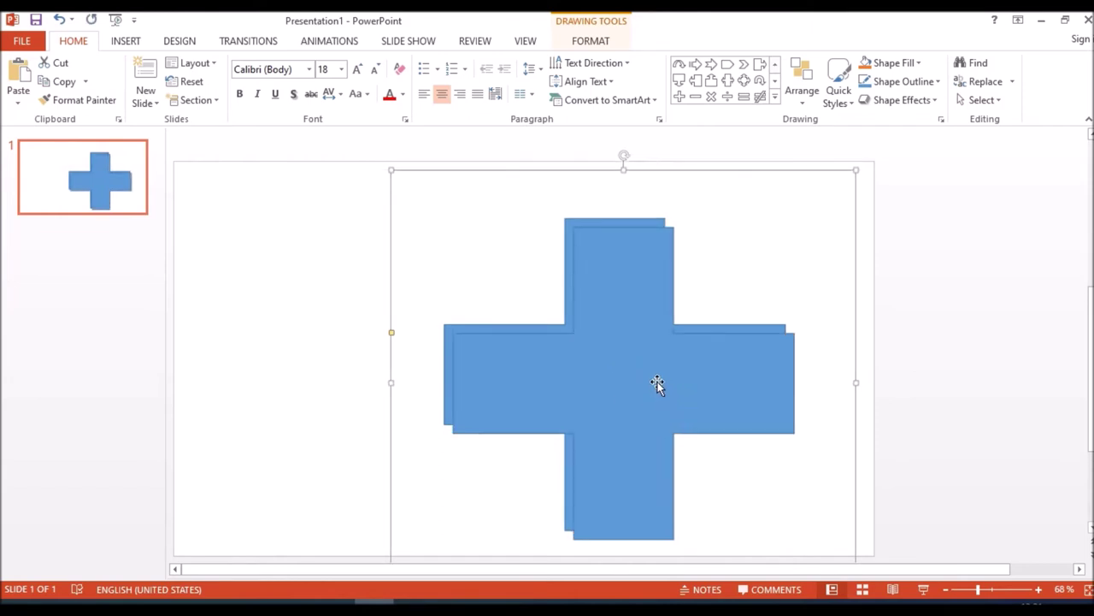
pyautogui.moveTo(655, 383)
pyautogui.mouseDown()
pyautogui.moveTo(734, 309)
pyautogui.moveTo(771, 154)
pyautogui.mouseUp()
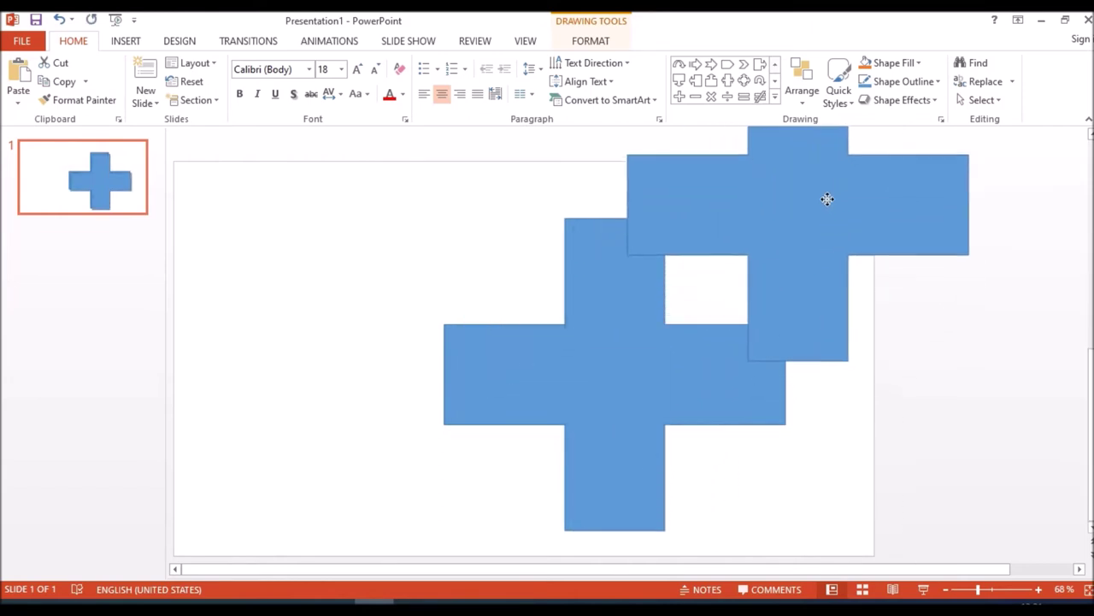
pyautogui.moveTo(771, 153); pyautogui.dragTo(758, 160)
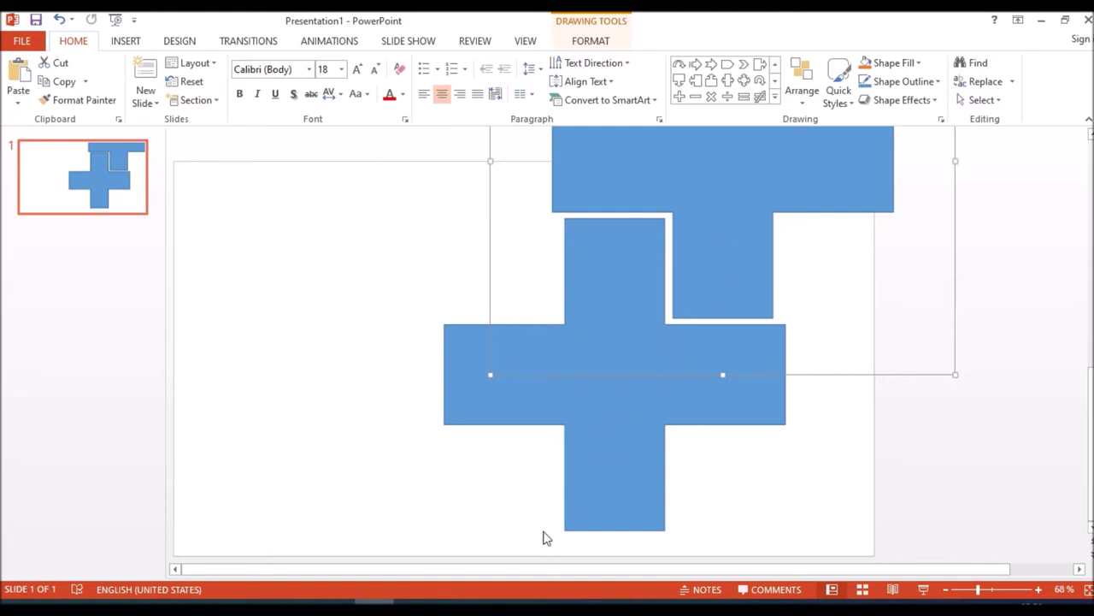
# Step: Add a second copy of the cross and fit it below the original
pyautogui.rightClick(617, 497)
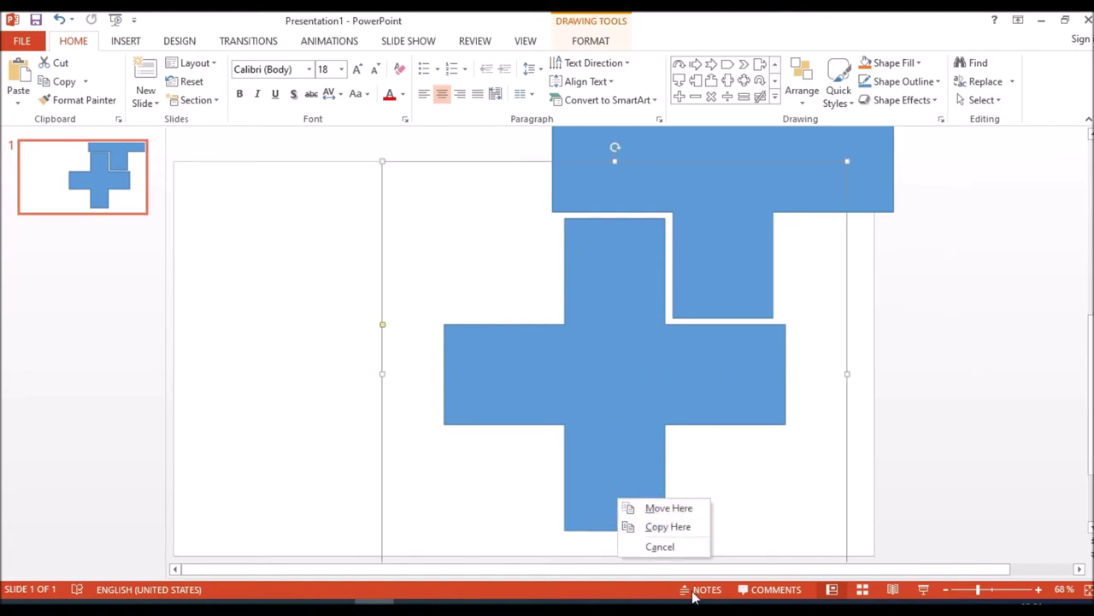
pyautogui.click(688, 528)
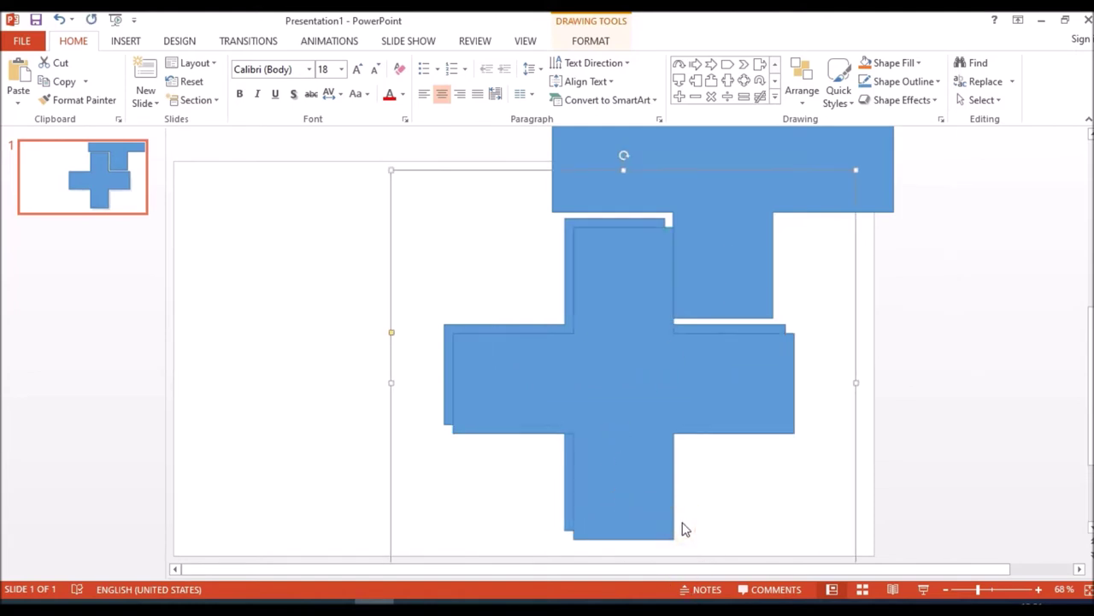
pyautogui.moveTo(622, 437); pyautogui.dragTo(742, 598)
pyautogui.moveTo(630, 289); pyautogui.dragTo(731, 490)
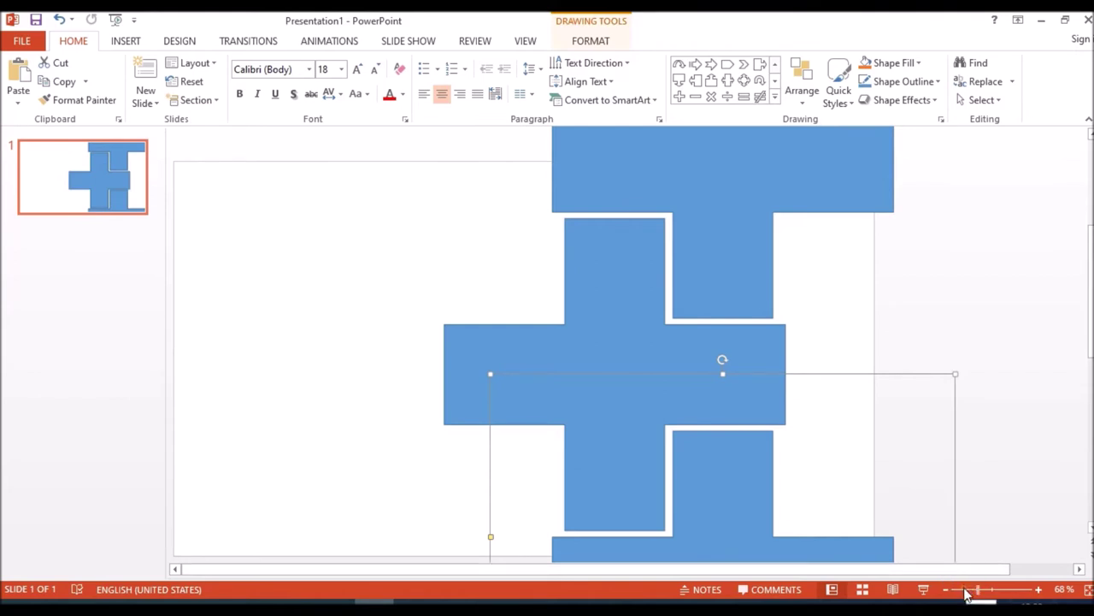
# Step: Zoom out and move the PRESENTATION text box to the right of the slide
pyautogui.click(967, 590)
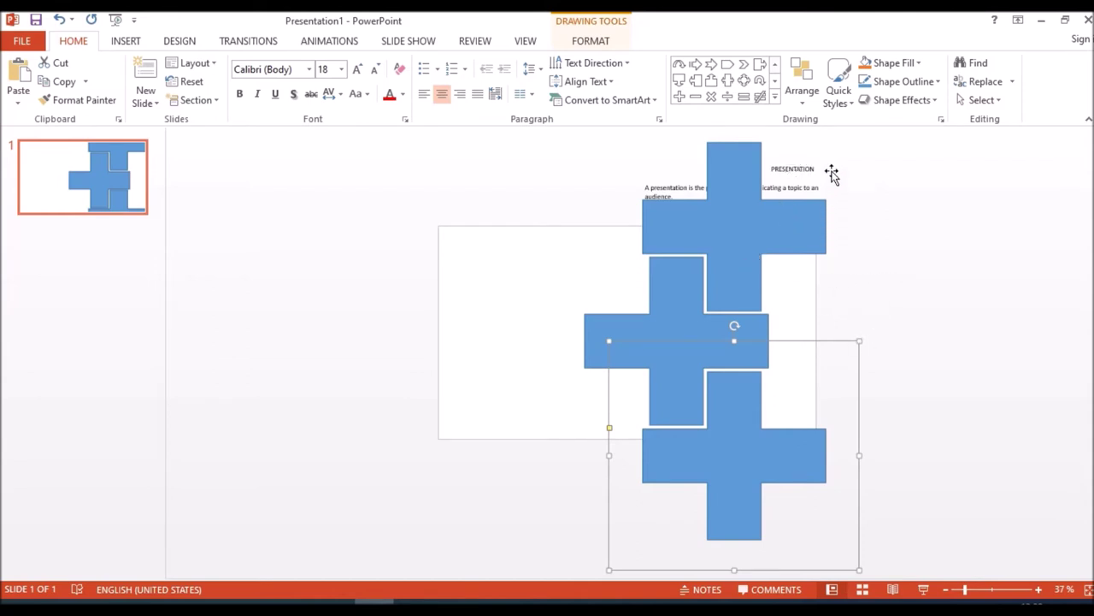
pyautogui.click(783, 170)
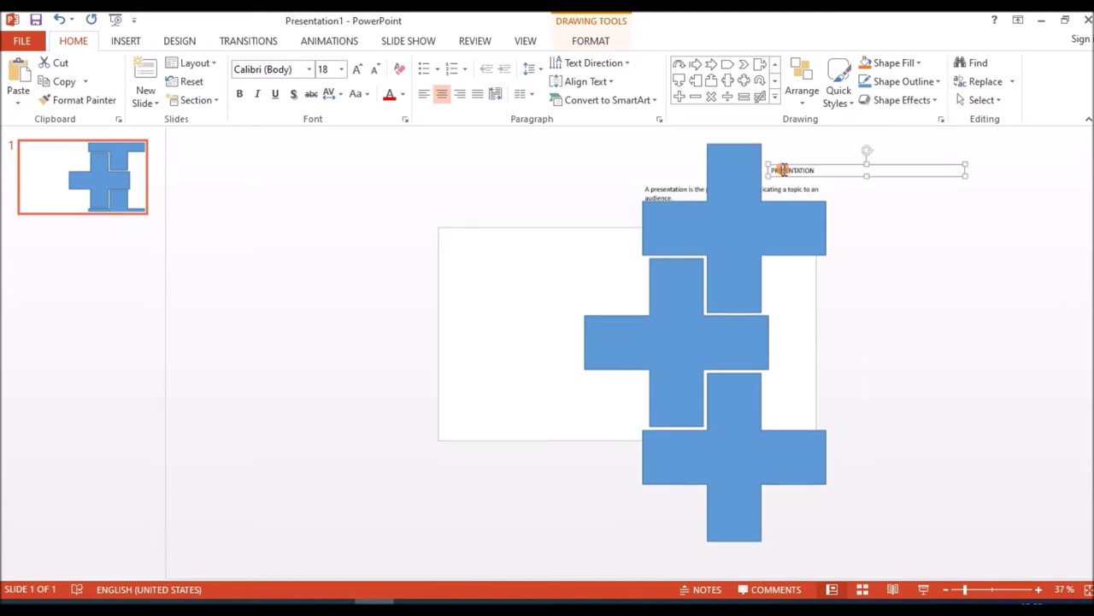
pyautogui.doubleClick(819, 185)
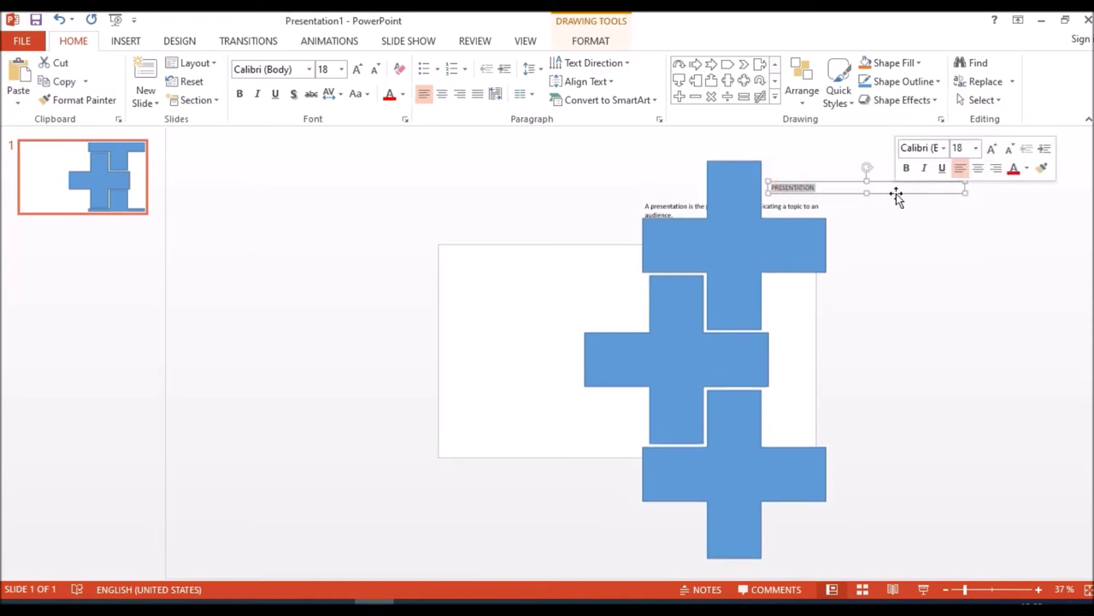
pyautogui.moveTo(896, 193); pyautogui.dragTo(983, 314)
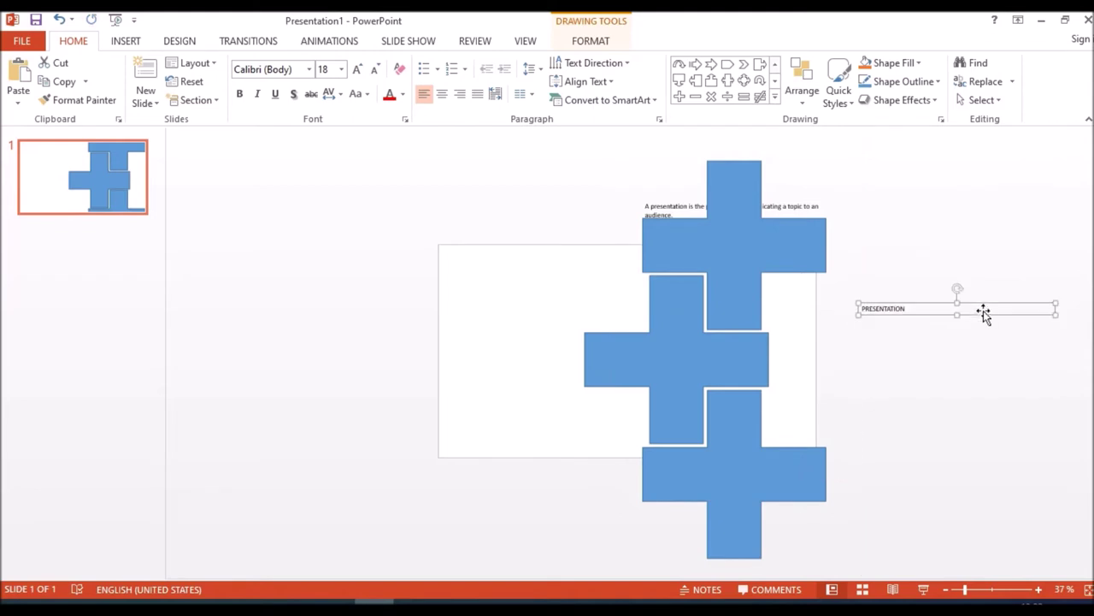
# Step: Put the description text below PRESENTATION and shift the top cross up and right
pyautogui.click(803, 211)
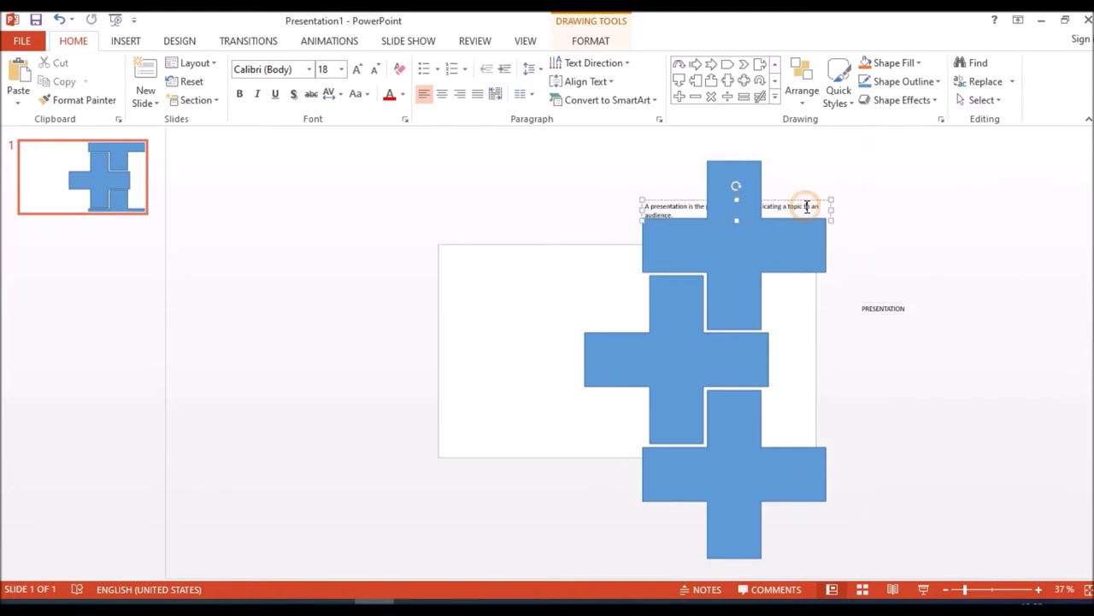
pyautogui.moveTo(833, 212)
pyautogui.mouseDown()
pyautogui.moveTo(1013, 412)
pyautogui.moveTo(1014, 380)
pyautogui.mouseUp()
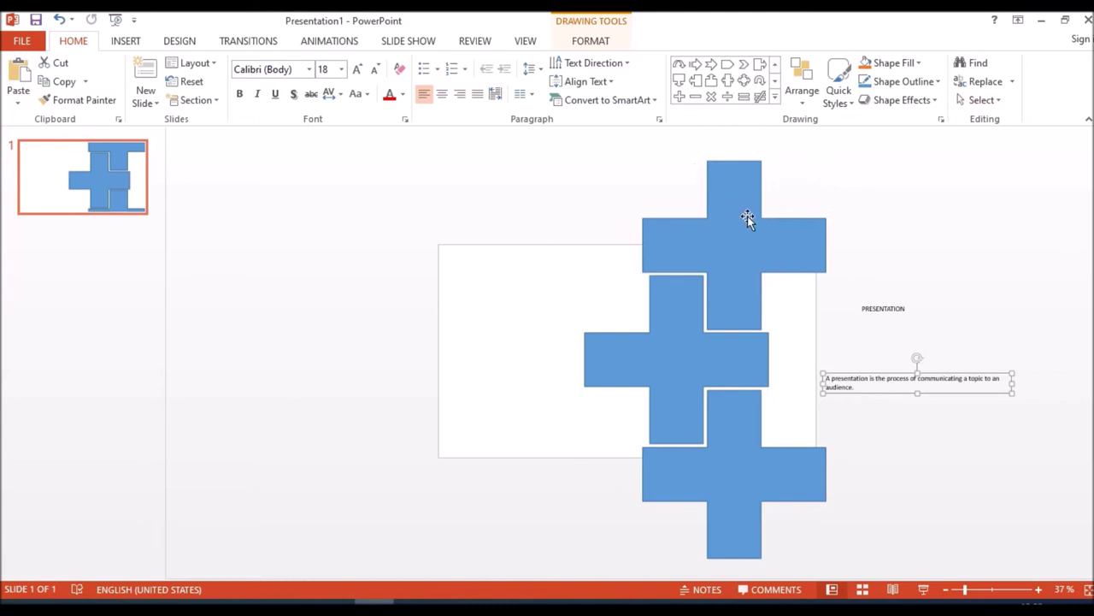
pyautogui.moveTo(746, 218); pyautogui.dragTo(877, 237)
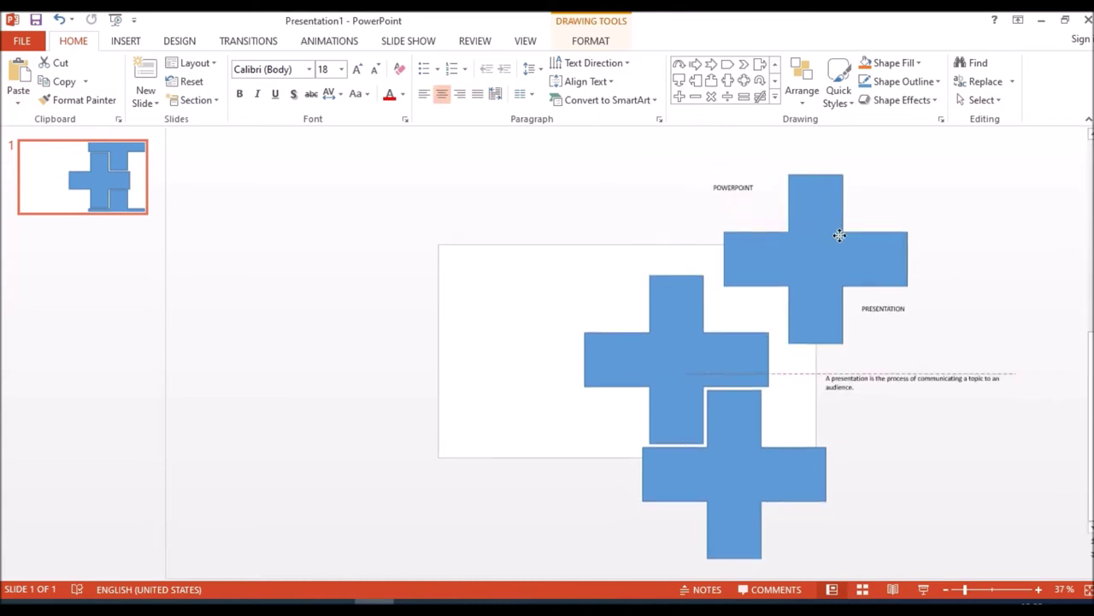
# Step: Move the POWERPOINT text below the description and fit the upper cross against the middle one
pyautogui.click(728, 190)
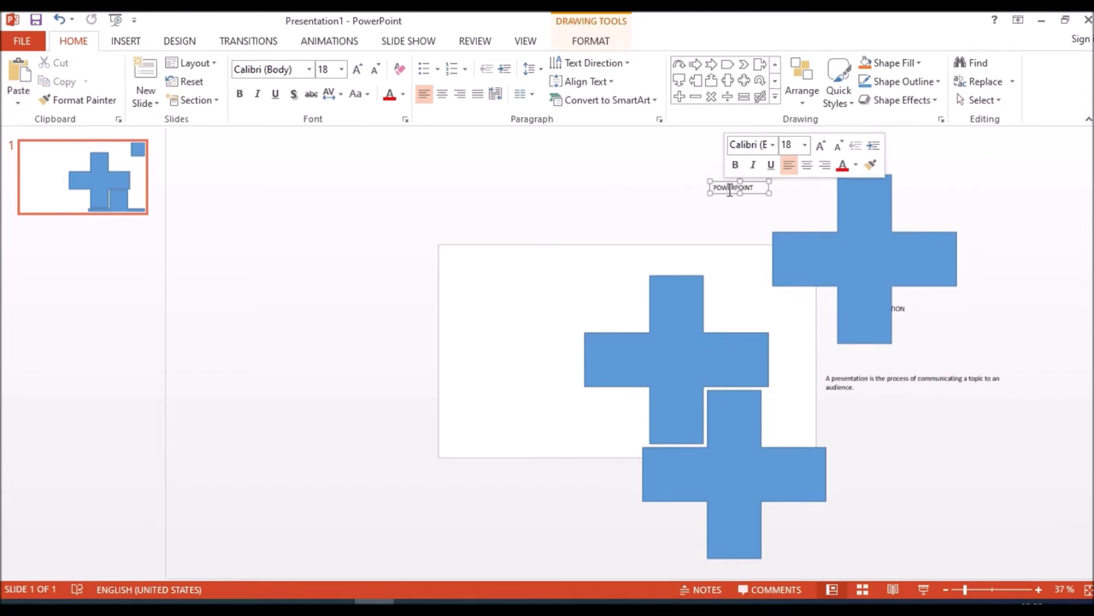
pyautogui.moveTo(731, 195)
pyautogui.mouseDown()
pyautogui.moveTo(911, 462)
pyautogui.moveTo(936, 468)
pyautogui.mouseUp()
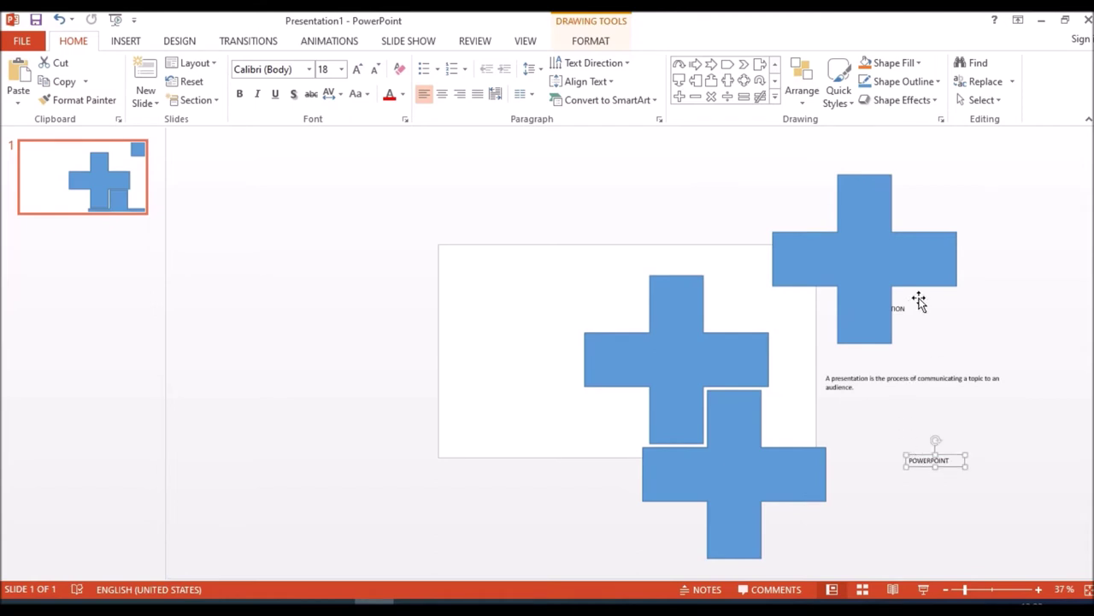
pyautogui.moveTo(898, 276); pyautogui.dragTo(762, 252)
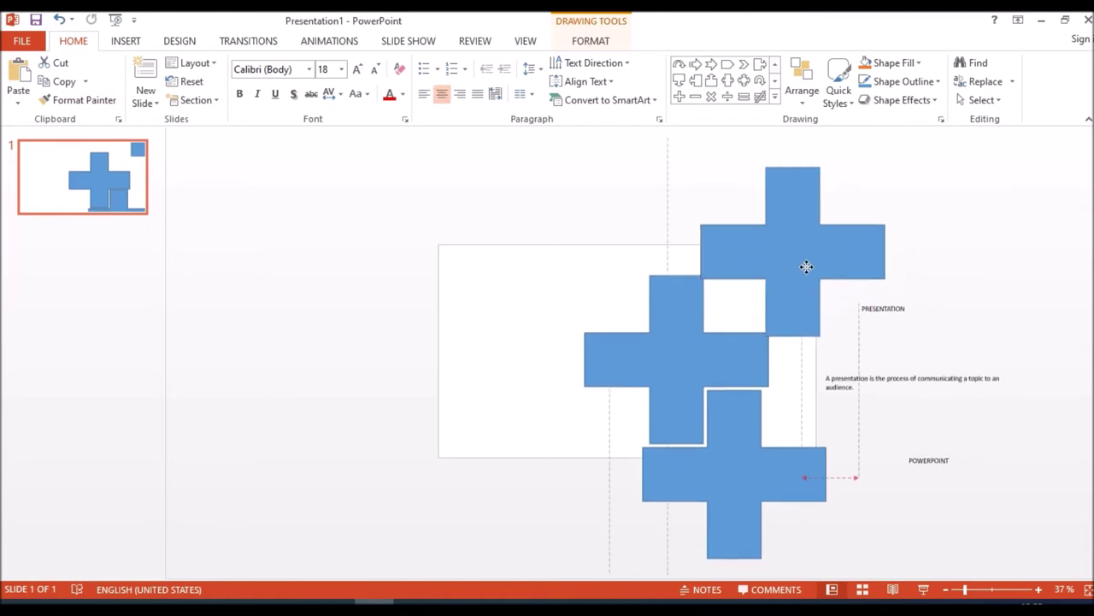
pyautogui.moveTo(762, 252); pyautogui.dragTo(758, 258)
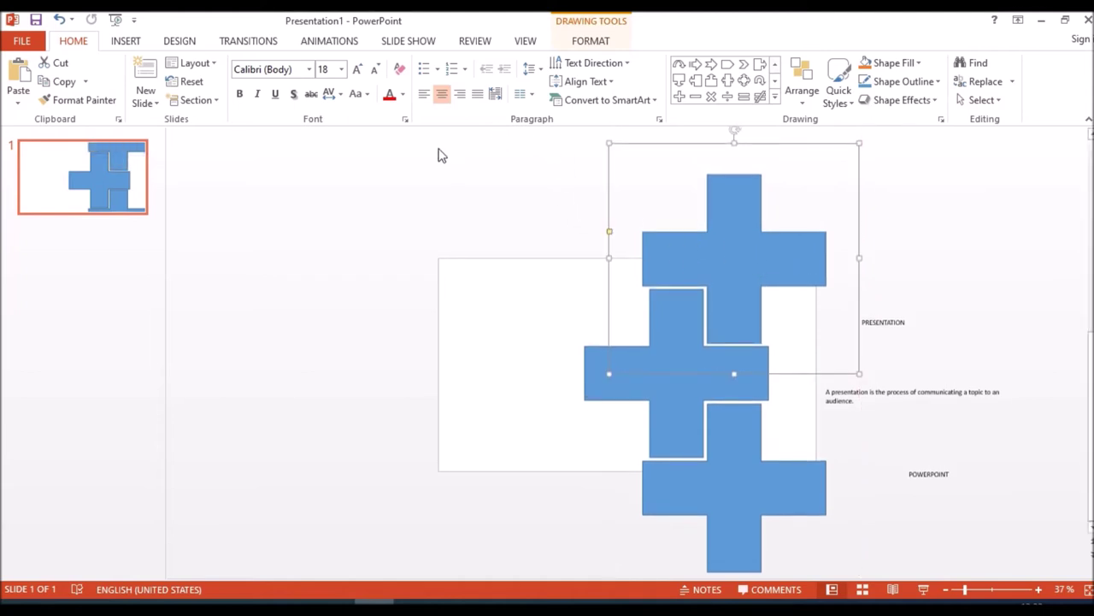
pyautogui.moveTo(434, 140)
pyautogui.mouseDown()
pyautogui.moveTo(821, 199)
pyautogui.moveTo(890, 558)
pyautogui.mouseUp()
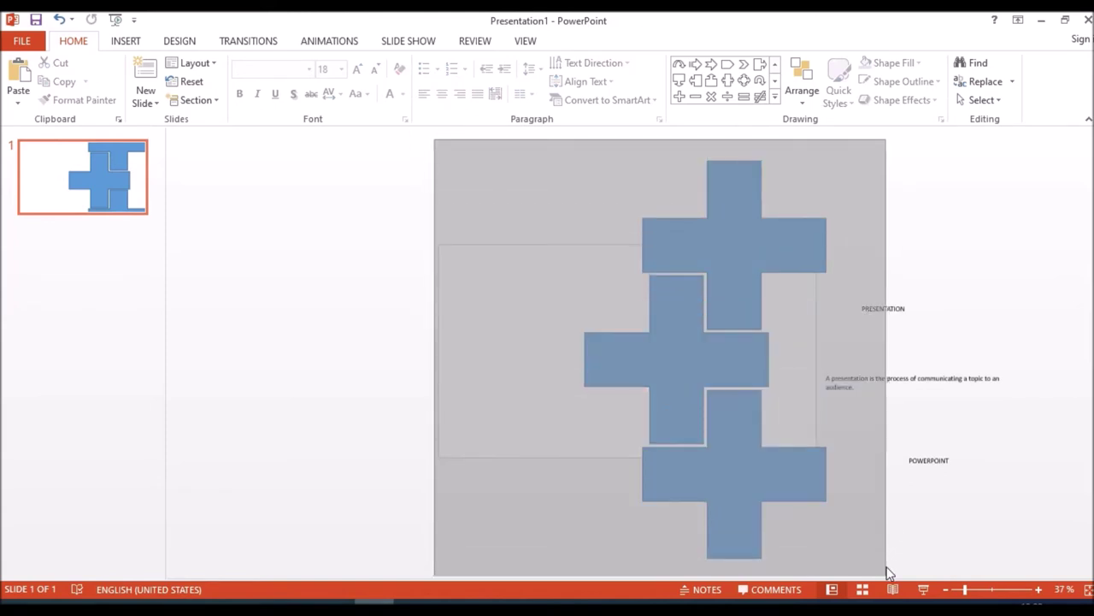
# Step: Zoom out and drag a selection box around all three interlocked crosses
pyautogui.moveTo(889, 558); pyautogui.dragTo(885, 573)
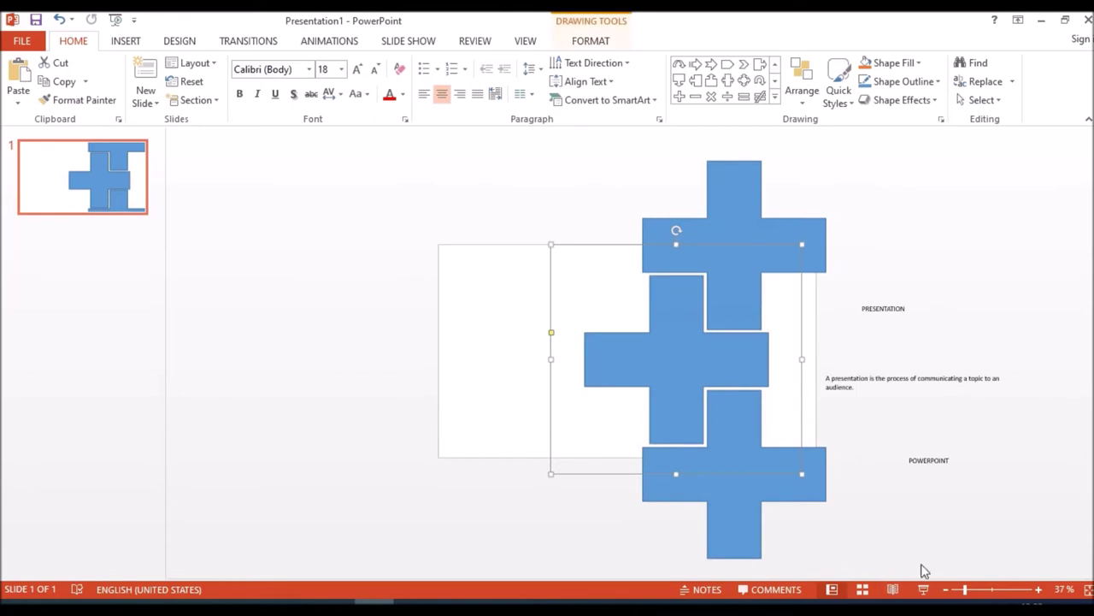
pyautogui.click(955, 590)
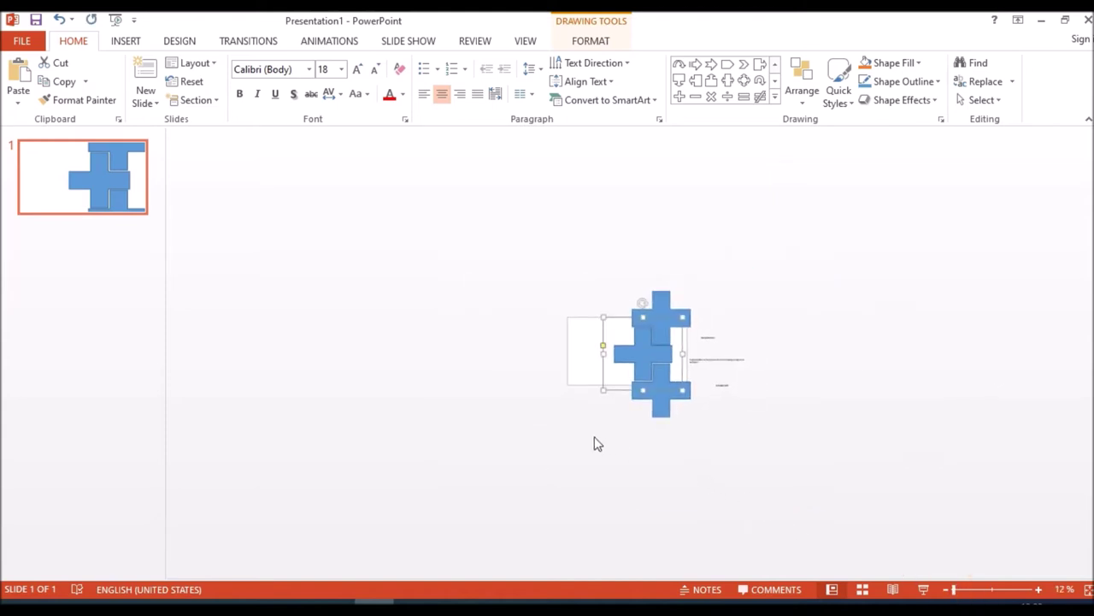
pyautogui.moveTo(594, 437); pyautogui.dragTo(779, 314)
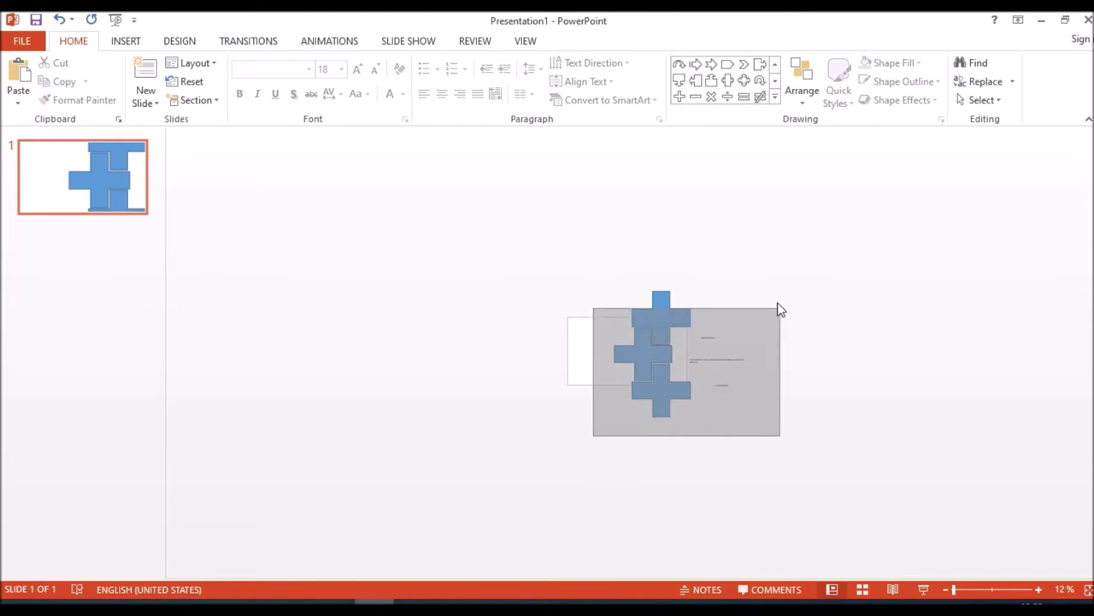
pyautogui.moveTo(780, 314); pyautogui.dragTo(716, 253)
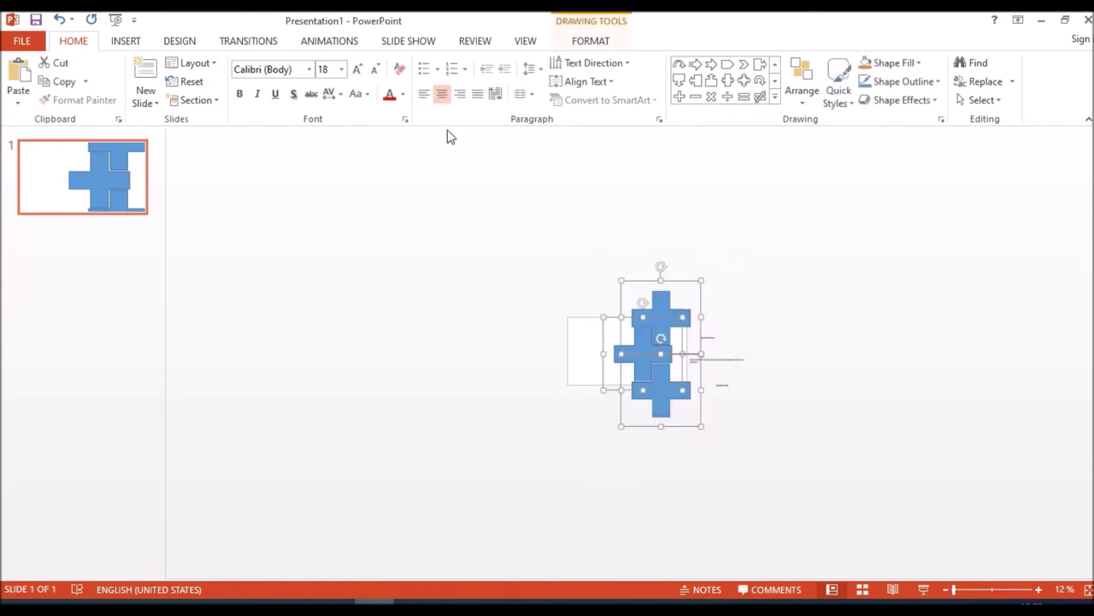
# Step: Combine the three crosses with Merge Shapes into one 35.66 × 21.72 cm shape
pyautogui.click(602, 42)
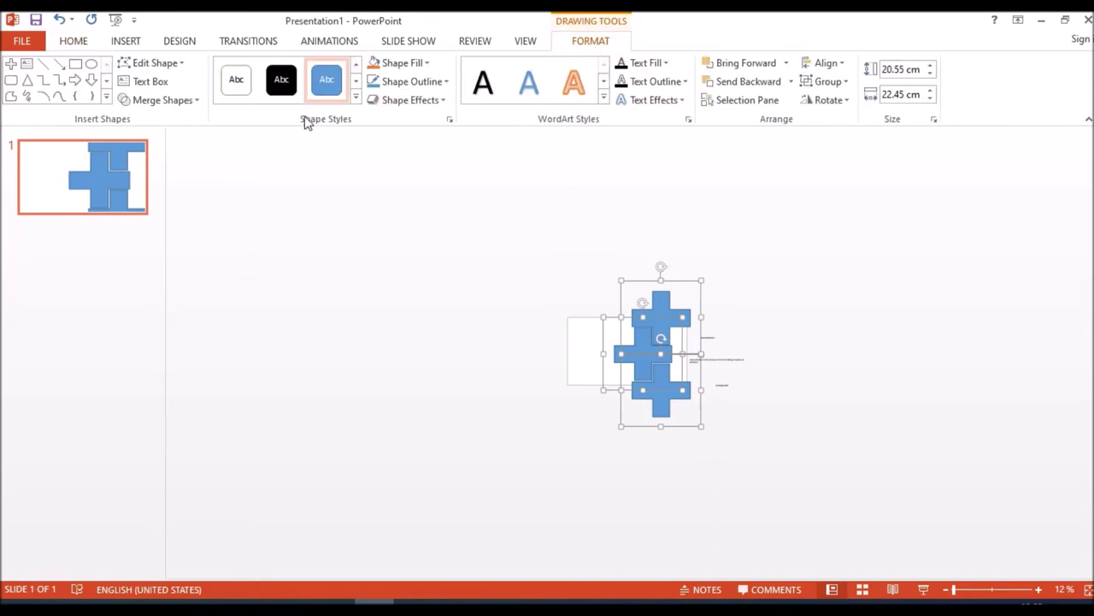
pyautogui.click(166, 100)
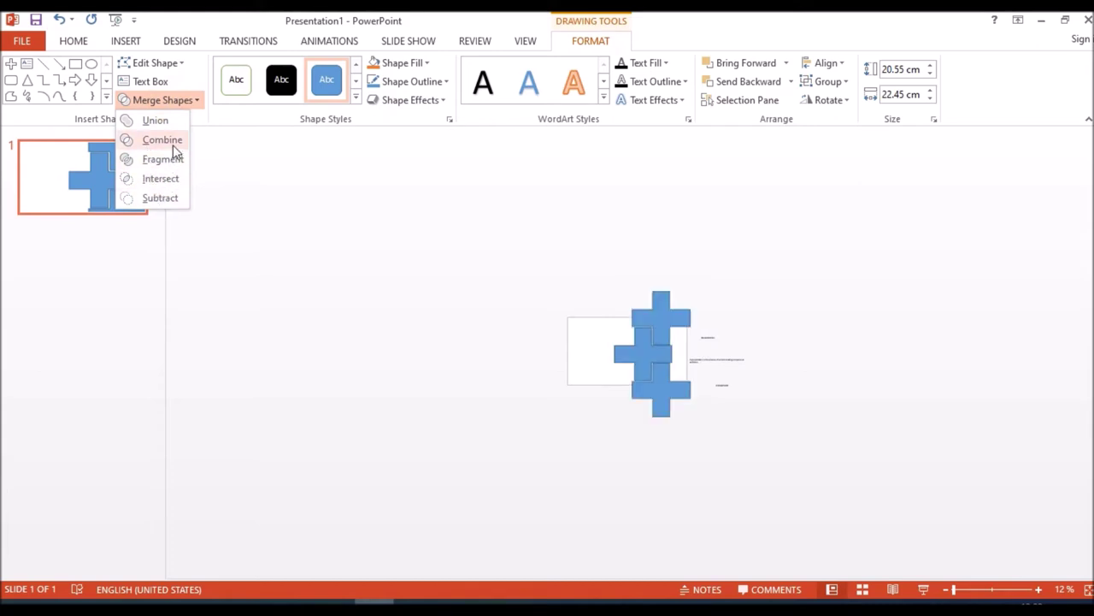
pyautogui.click(170, 124)
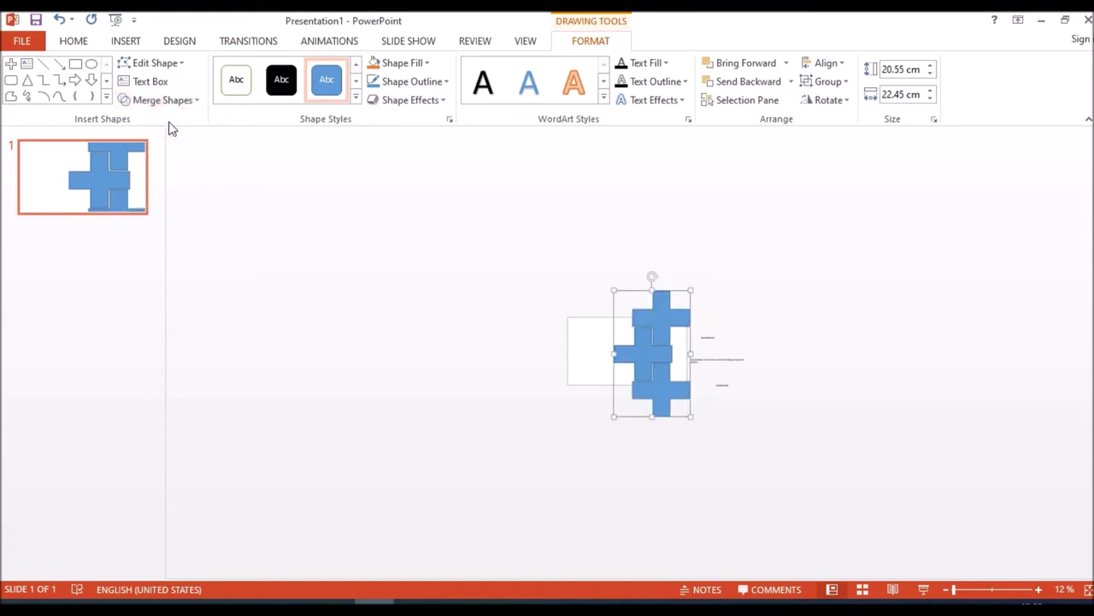
pyautogui.rightClick(675, 317)
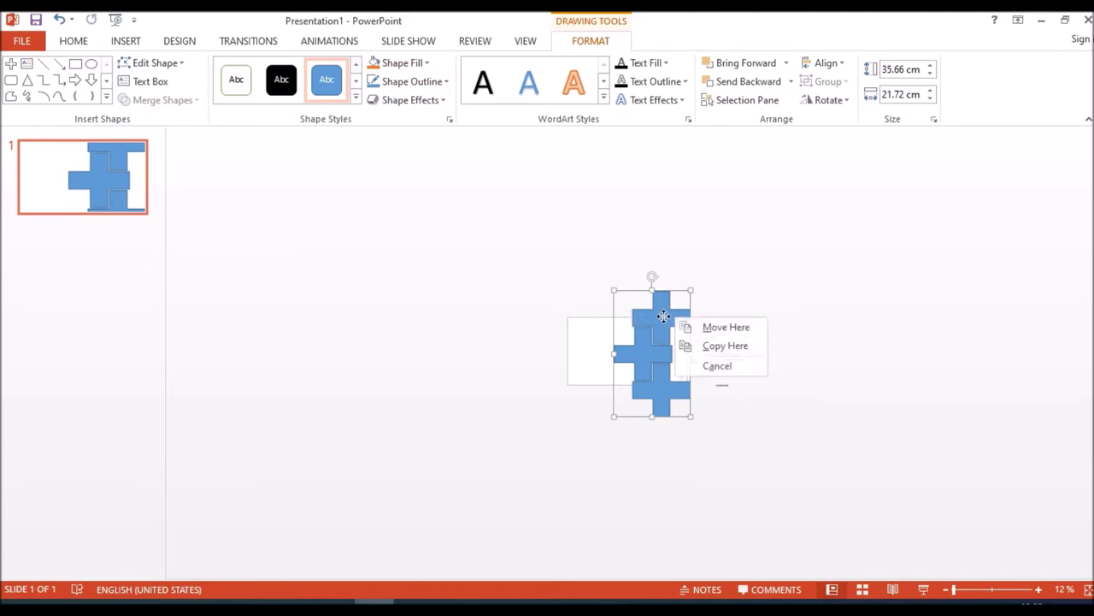
# Step: Place a copy of the merged shape to its left, then select the original and zoom in
pyautogui.click(709, 350)
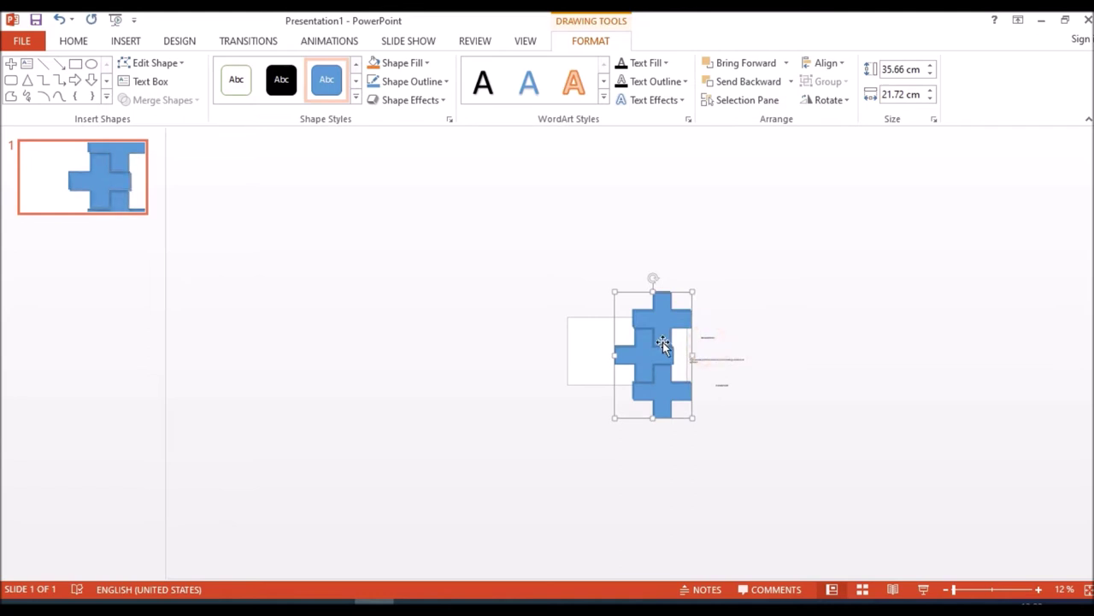
pyautogui.moveTo(663, 342); pyautogui.dragTo(567, 344)
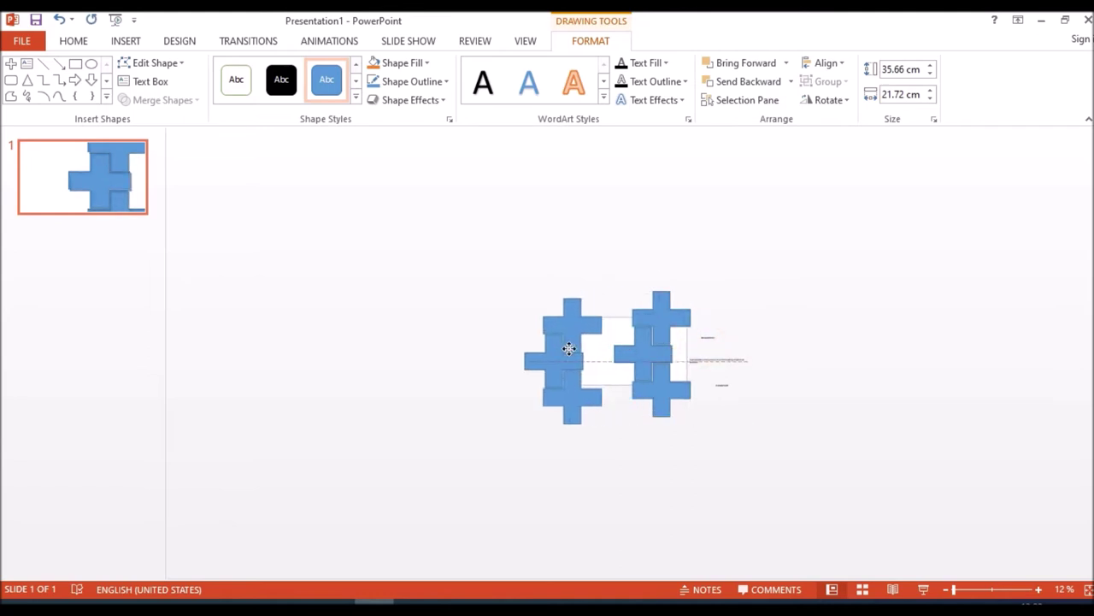
pyautogui.click(635, 360)
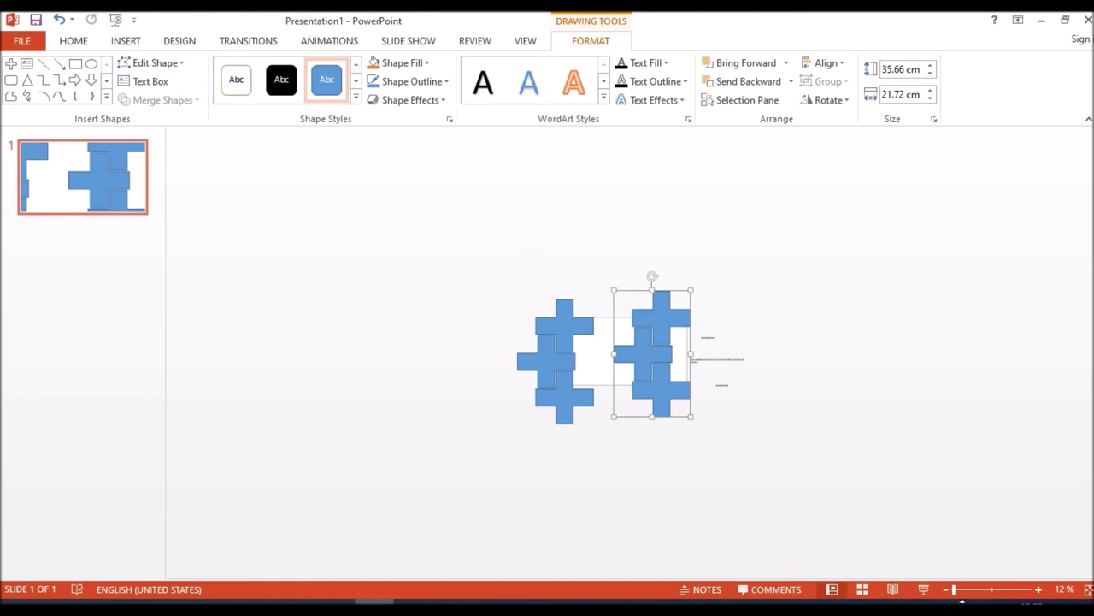
pyautogui.click(961, 593)
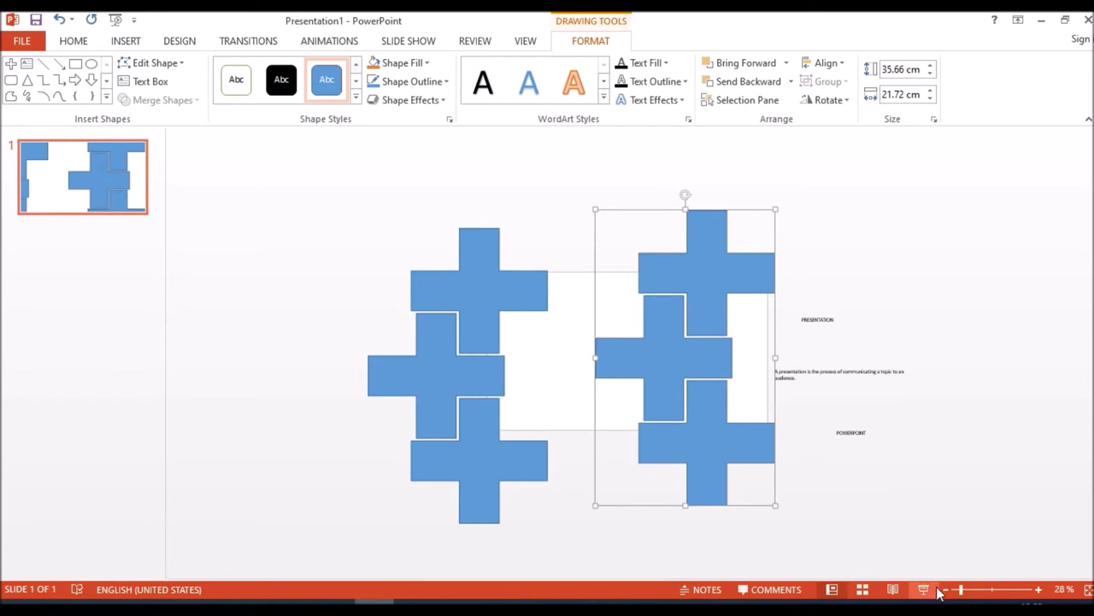
pyautogui.click(969, 590)
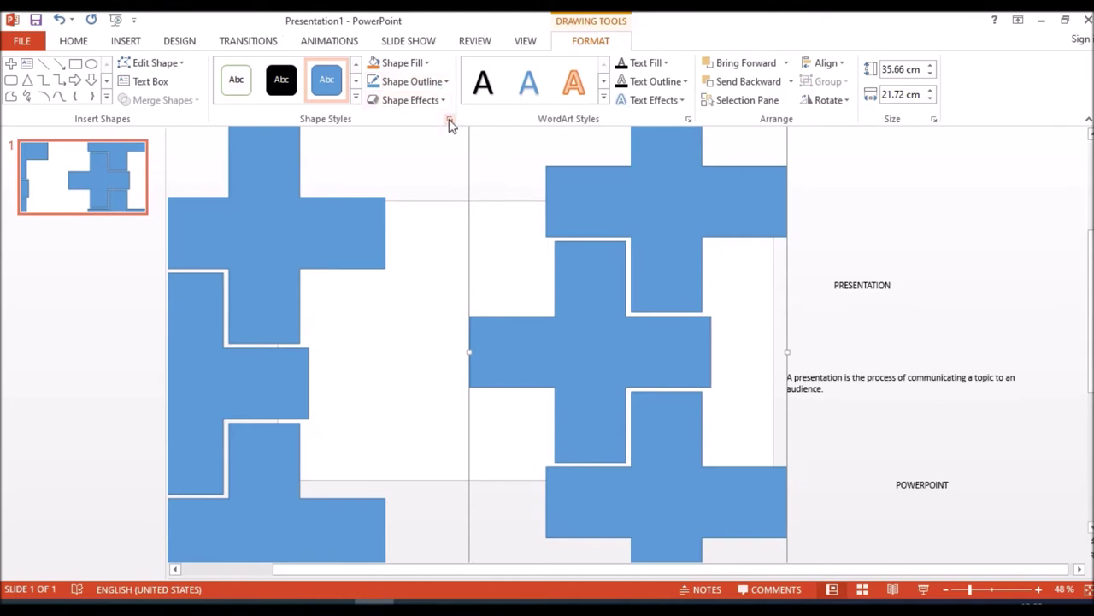
pyautogui.click(450, 120)
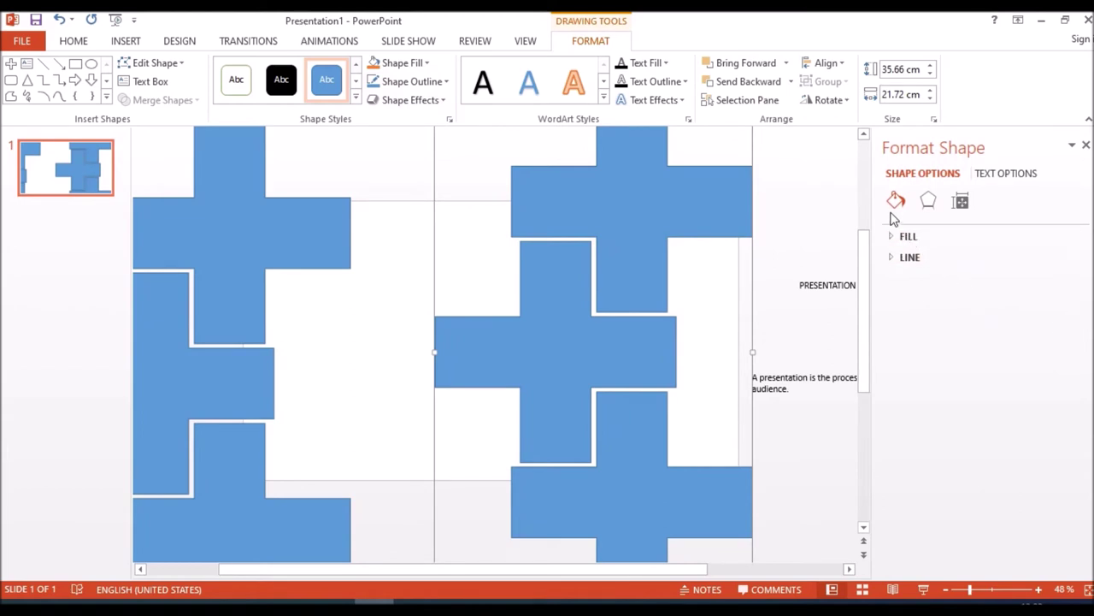
# Step: Set the right puzzle shape's outline to No line
pyautogui.click(897, 204)
pyautogui.click(919, 262)
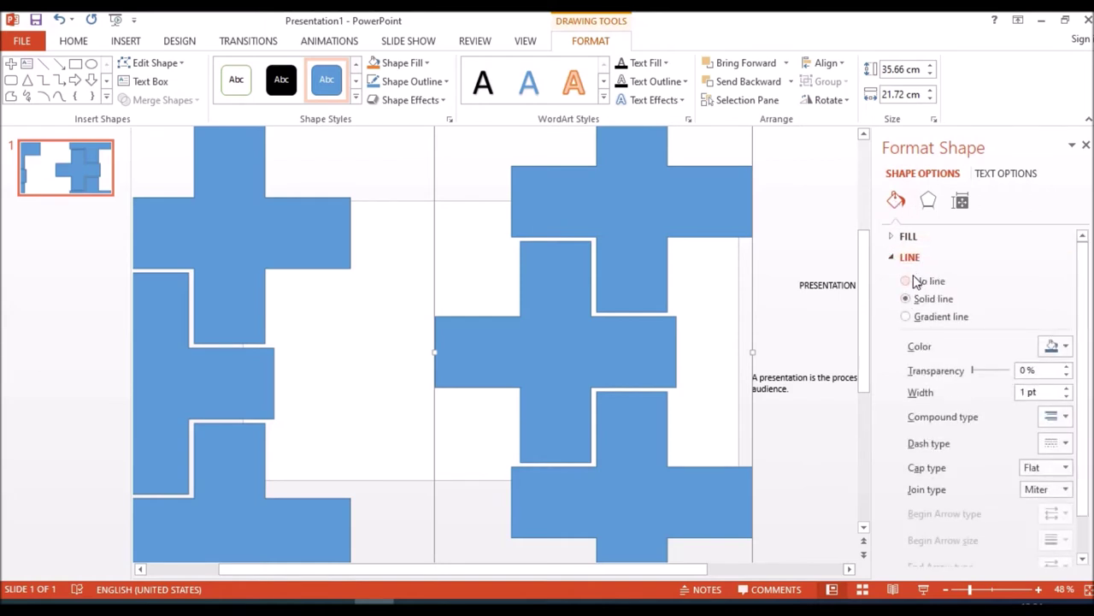
pyautogui.click(908, 281)
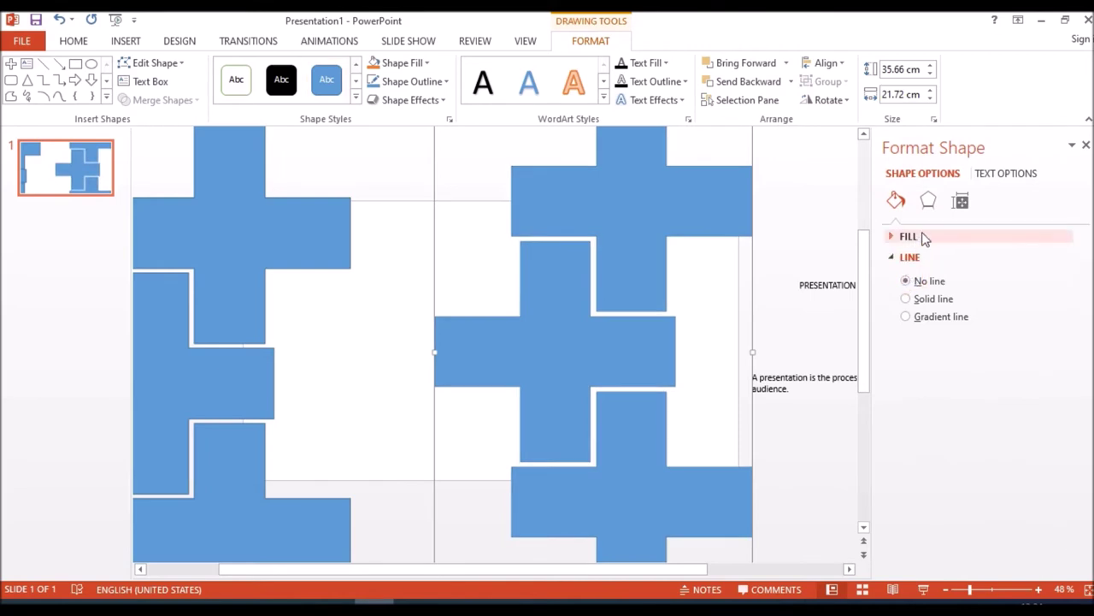
# Step: Give the shape a Picture or texture fill with a tan canvas texture
pyautogui.click(910, 237)
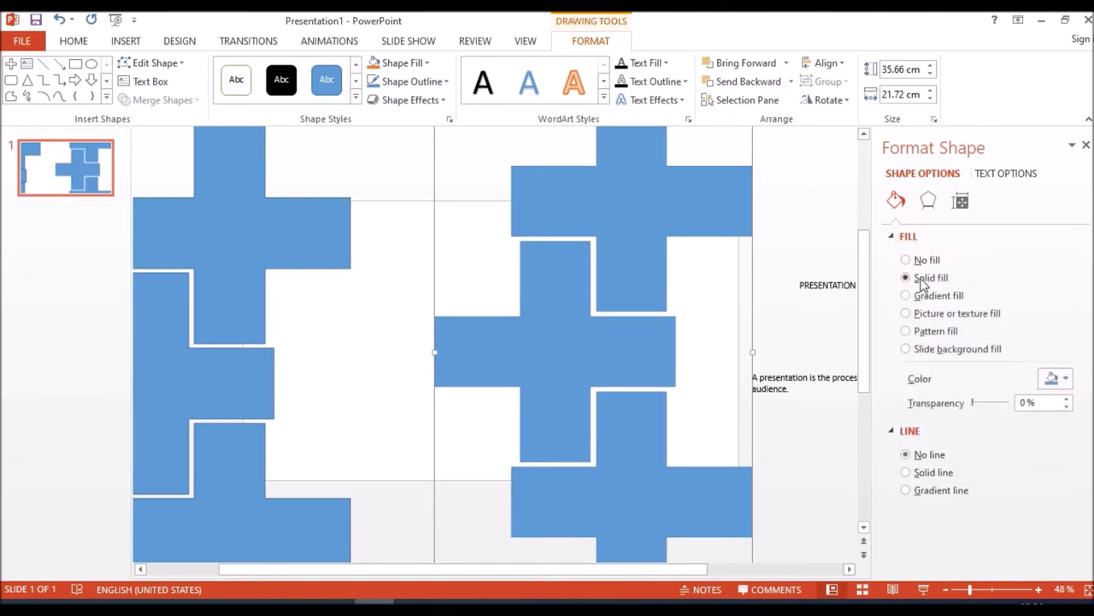
pyautogui.click(926, 316)
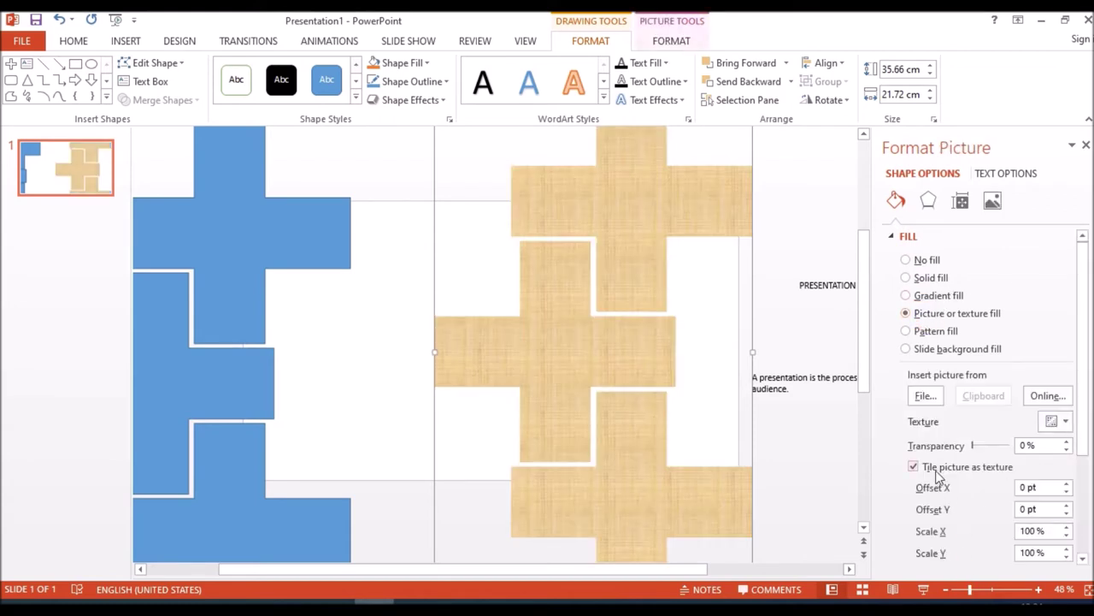
pyautogui.click(925, 397)
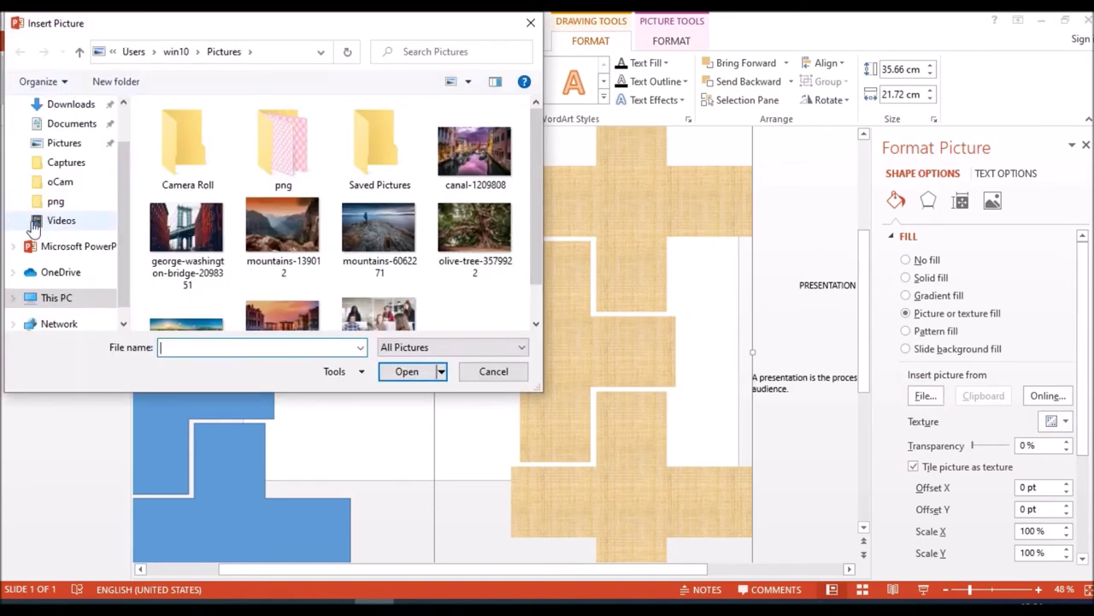
# Step: Insert the panorama-2117310 harbour city photo as the right cross's picture fill
pyautogui.scroll(-1, 194, 242)
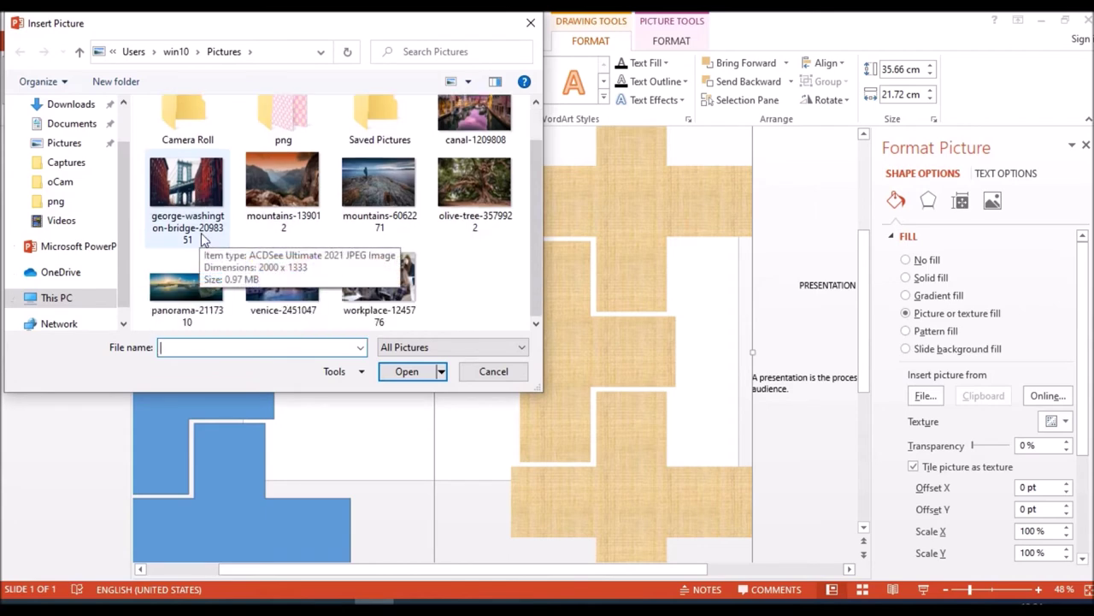
pyautogui.click(179, 282)
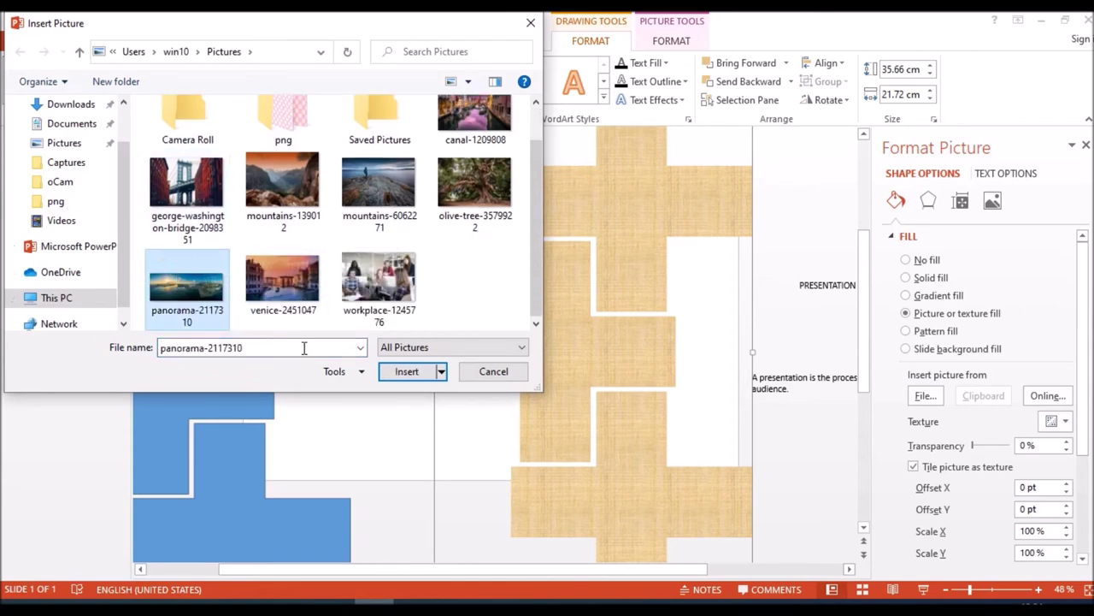
pyautogui.click(419, 373)
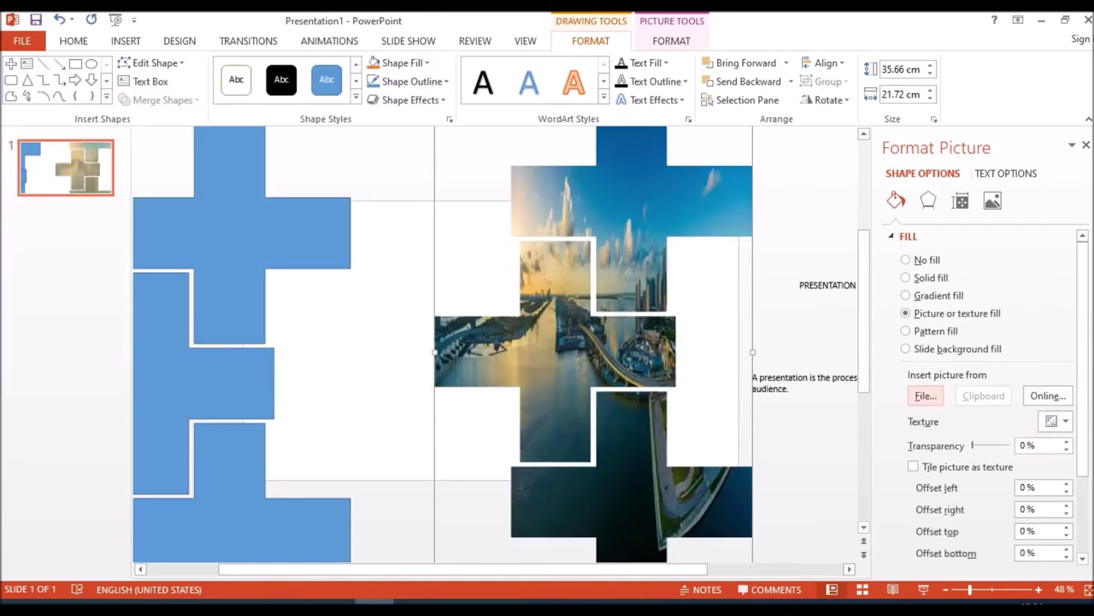
pyautogui.click(672, 41)
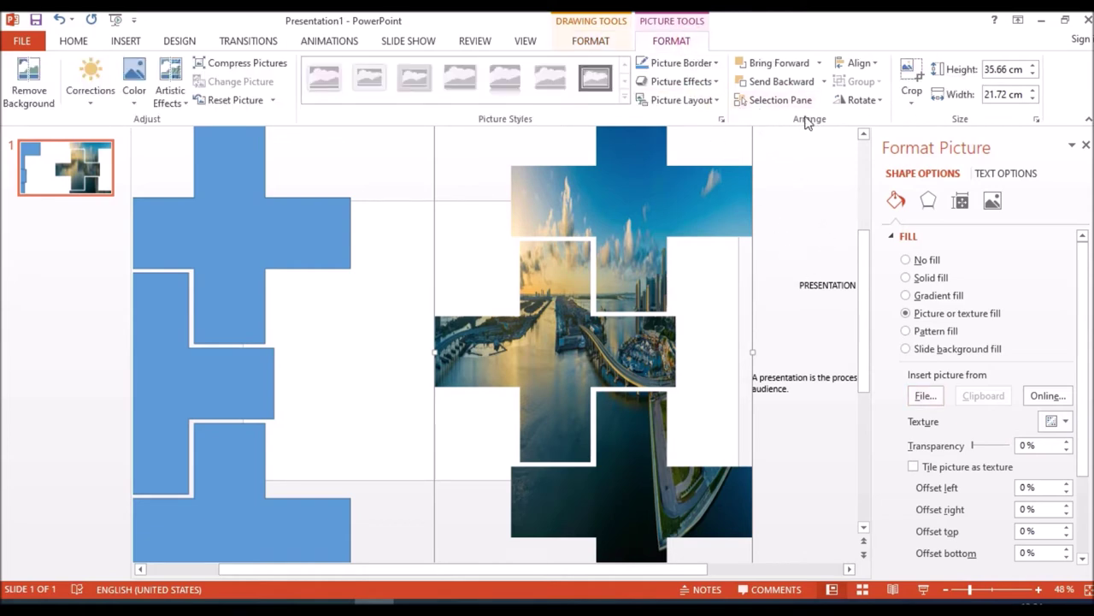
# Step: Crop-fill the photo and shift it left to show more skyline (offsets -296.4% left, -46.3% right)
pyautogui.click(911, 95)
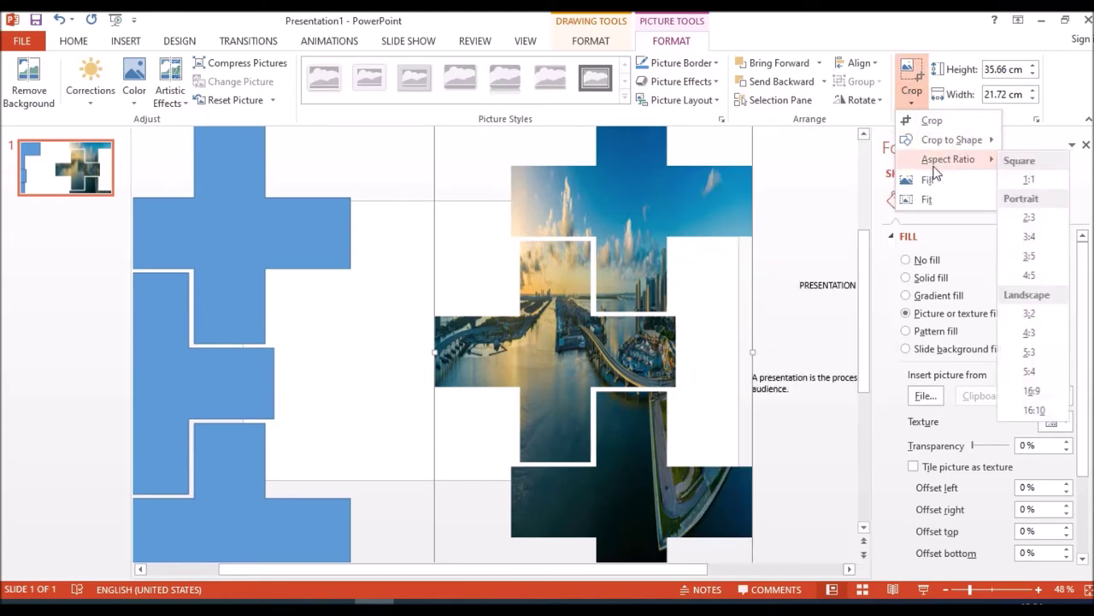
pyautogui.click(932, 181)
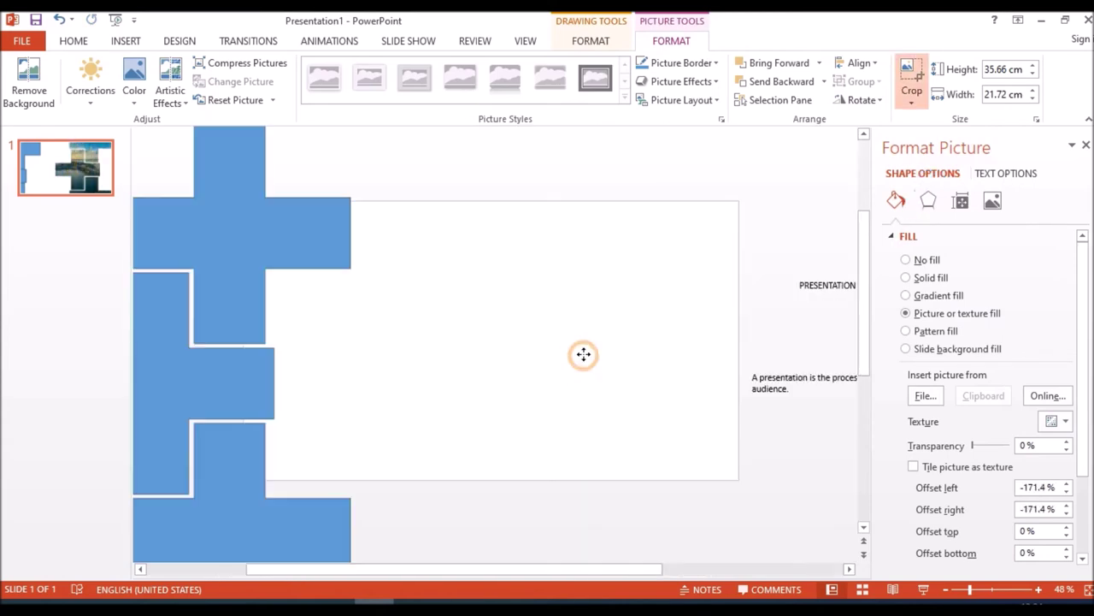
pyautogui.moveTo(583, 358)
pyautogui.mouseDown()
pyautogui.moveTo(558, 347)
pyautogui.moveTo(359, 354)
pyautogui.mouseUp()
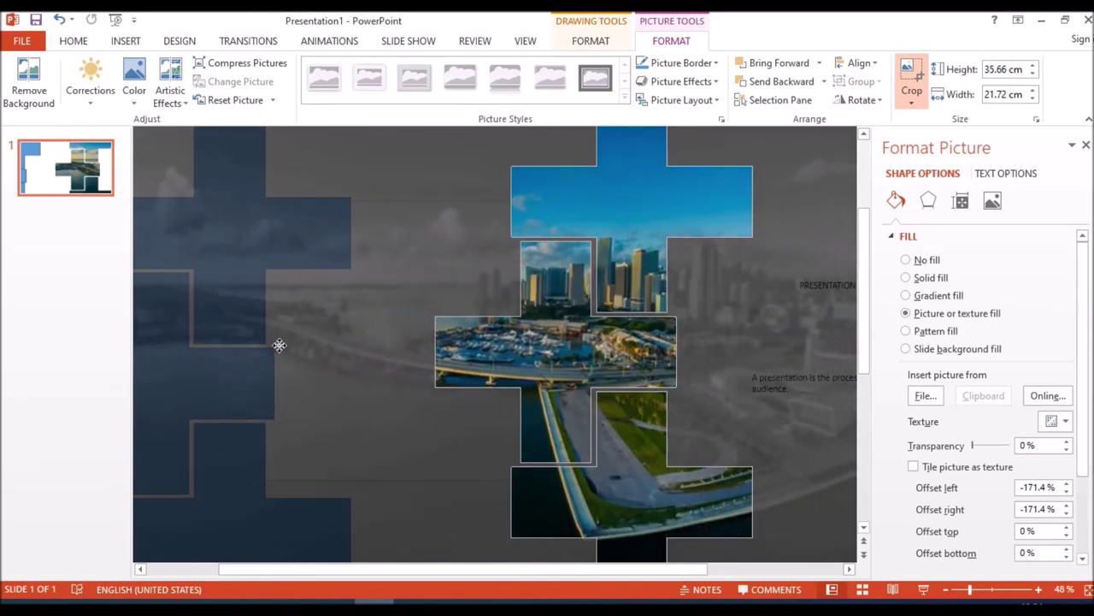
pyautogui.moveTo(359, 354)
pyautogui.mouseDown()
pyautogui.moveTo(258, 344)
pyautogui.moveTo(248, 321)
pyautogui.mouseUp()
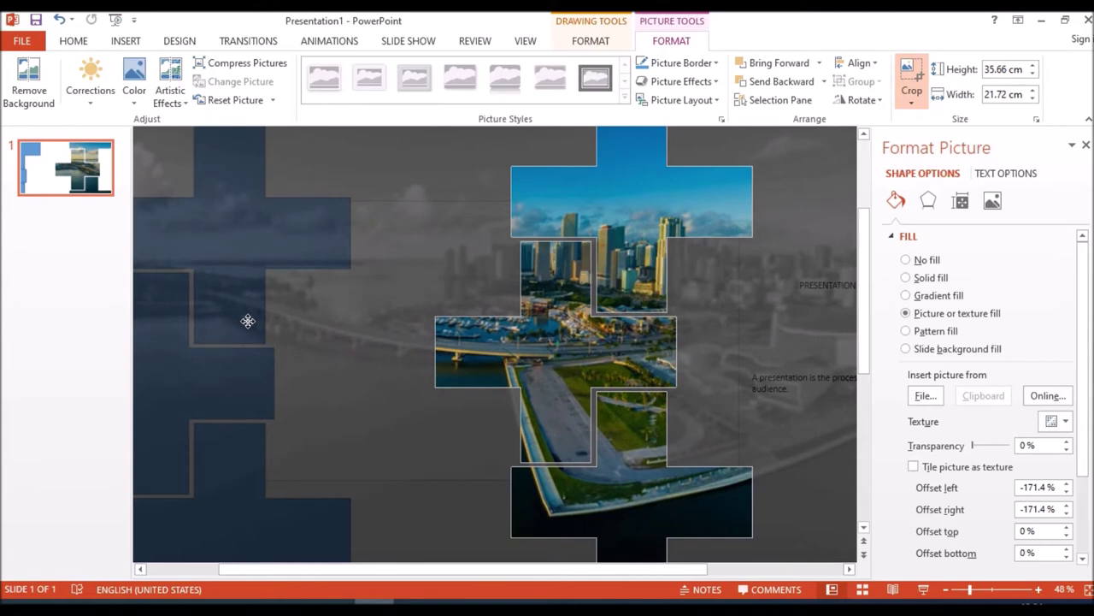
pyautogui.moveTo(248, 320); pyautogui.dragTo(183, 318)
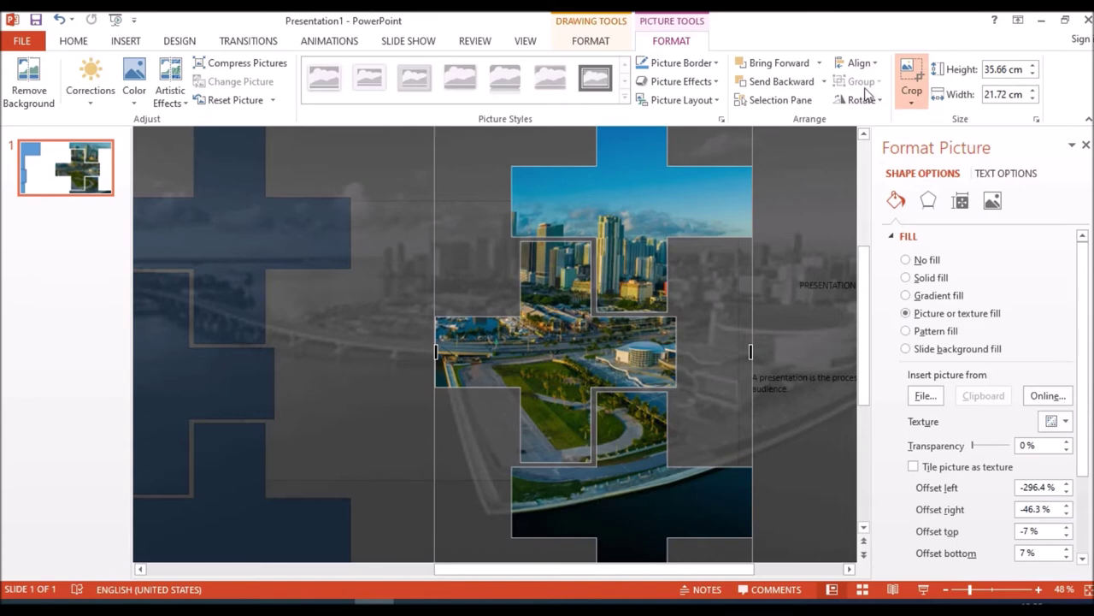
pyautogui.click(913, 76)
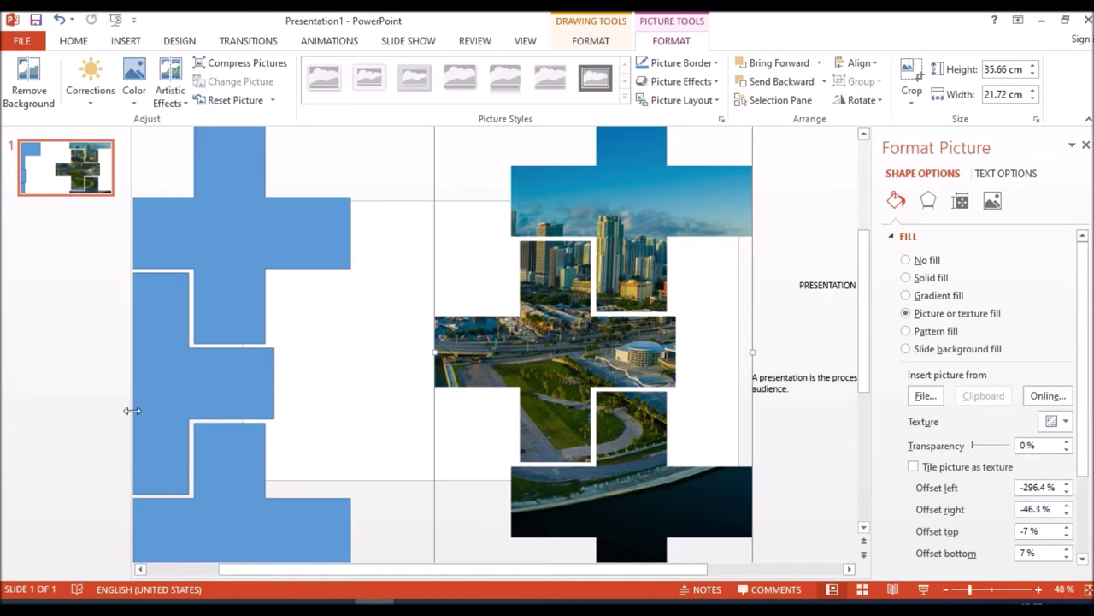
# Step: Give the blue crosses no fill and 1.5 pt purple outlines, then drag them behind the photo cross
pyautogui.click(171, 393)
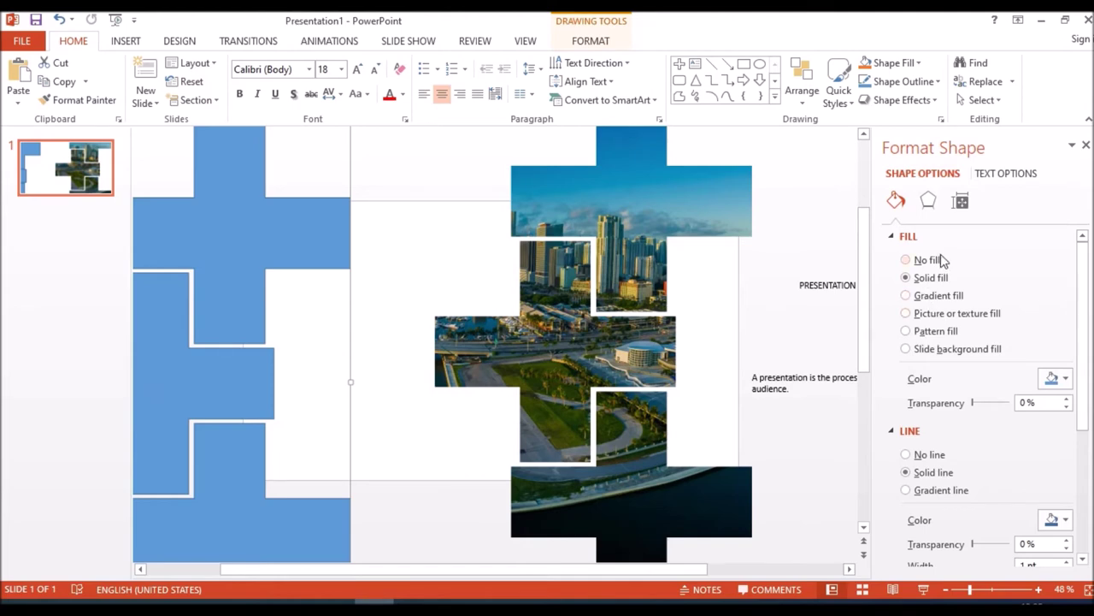
pyautogui.click(932, 262)
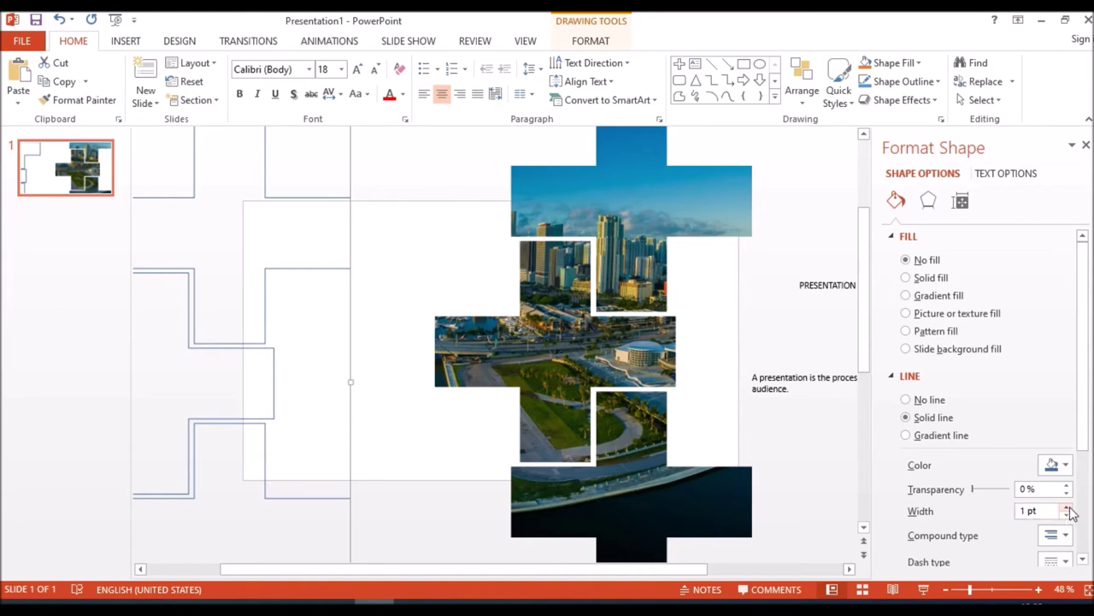
pyautogui.click(1067, 506)
pyautogui.click(1067, 506)
pyautogui.click(1066, 465)
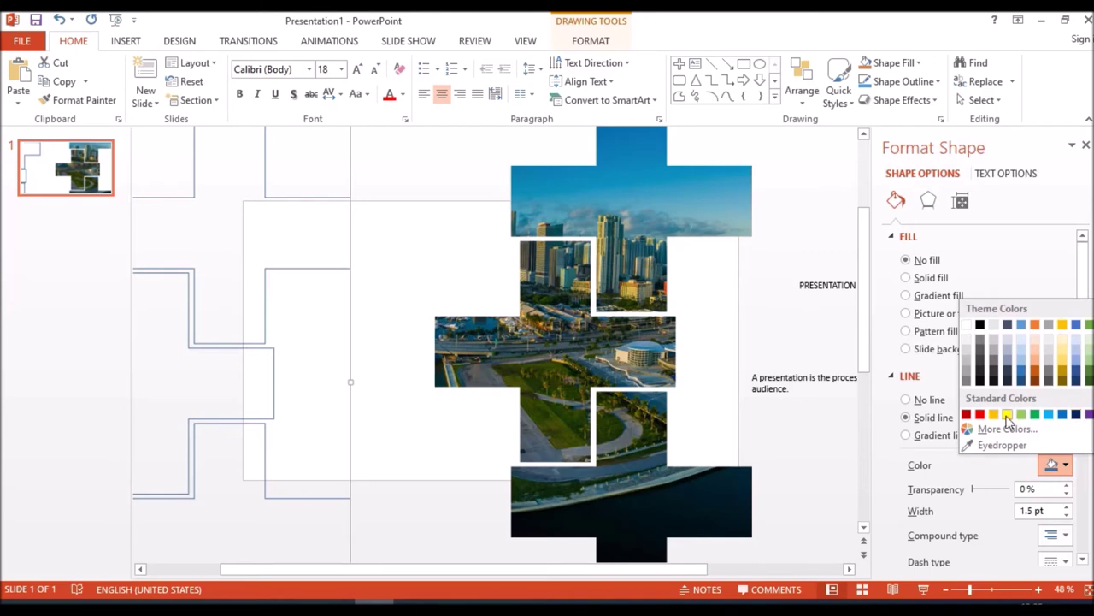
pyautogui.click(1087, 415)
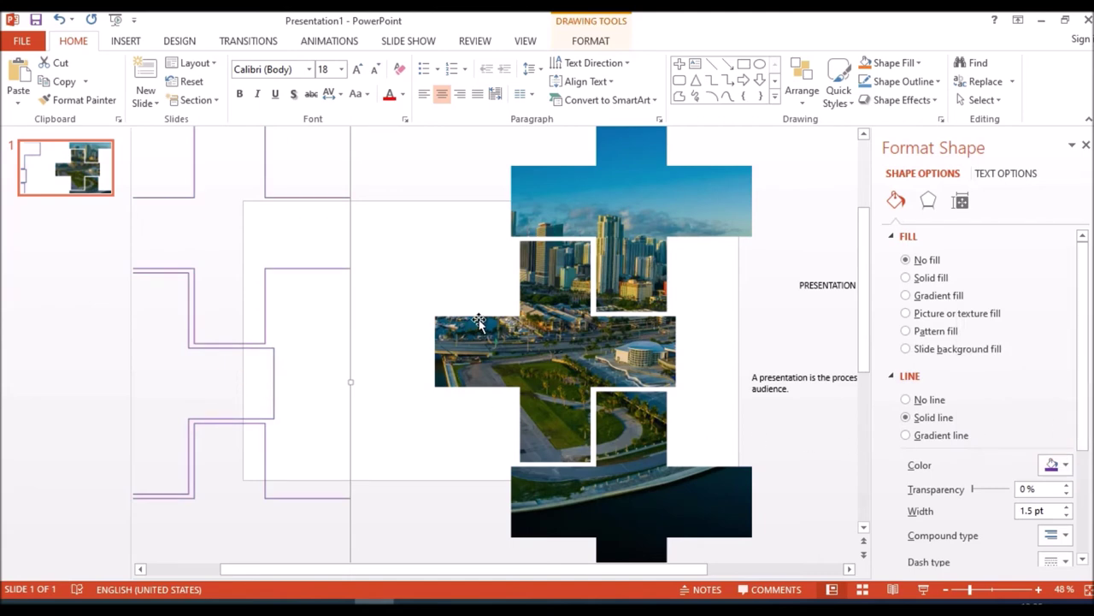
pyautogui.moveTo(212, 337)
pyautogui.mouseDown()
pyautogui.moveTo(440, 354)
pyautogui.moveTo(498, 342)
pyautogui.mouseUp()
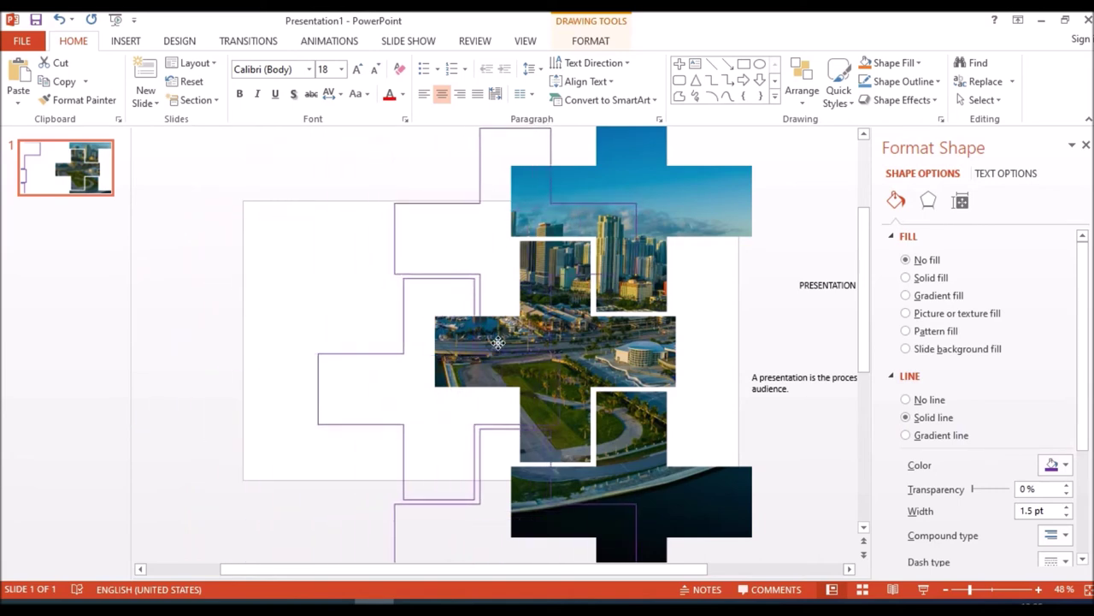
pyautogui.moveTo(497, 342)
pyautogui.mouseDown()
pyautogui.moveTo(538, 386)
pyautogui.moveTo(524, 407)
pyautogui.mouseUp()
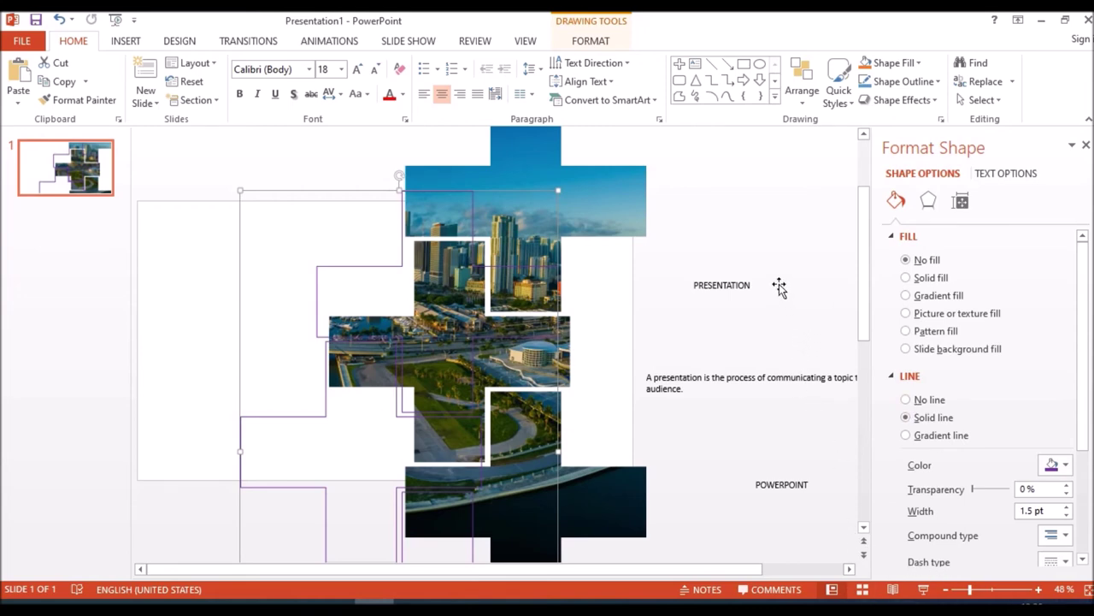
# Step: Set the PRESENTATION title to Arial at 72 pt
pyautogui.click(733, 287)
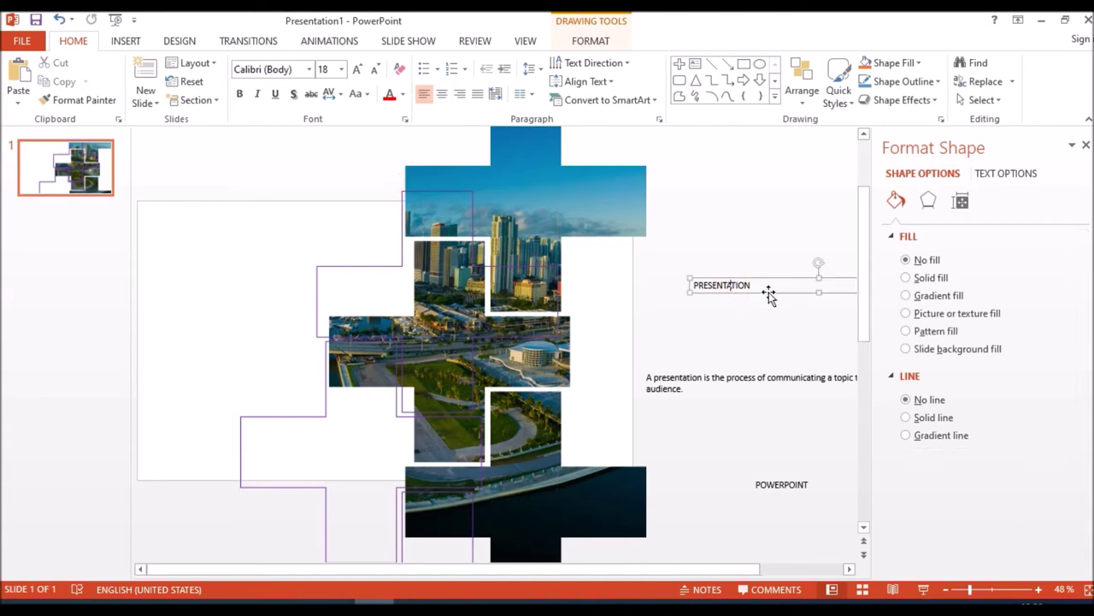
pyautogui.click(769, 294)
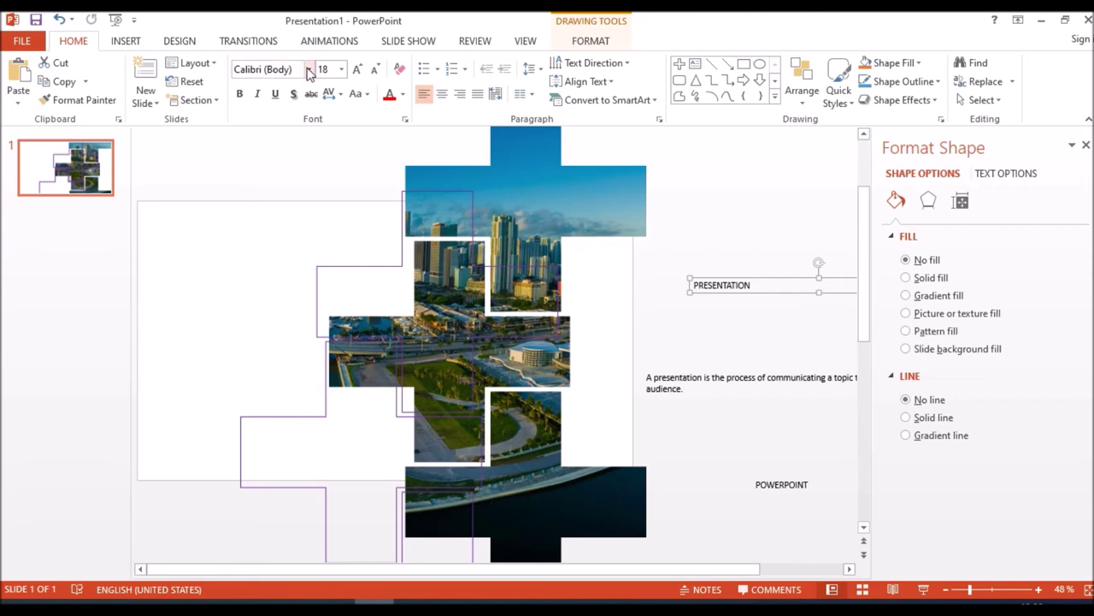
pyautogui.click(308, 71)
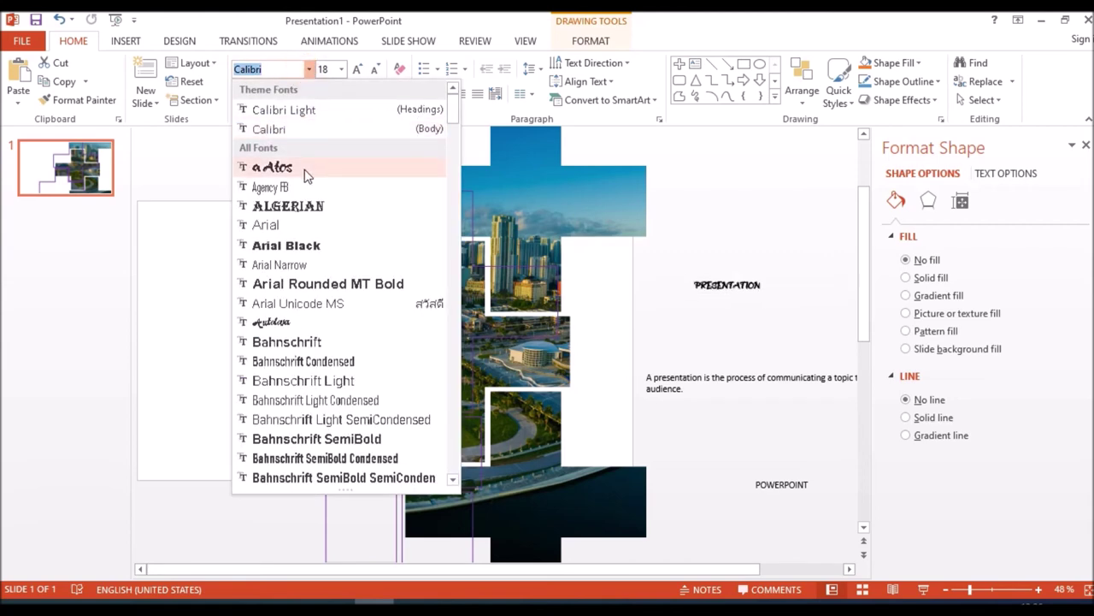
pyautogui.click(300, 223)
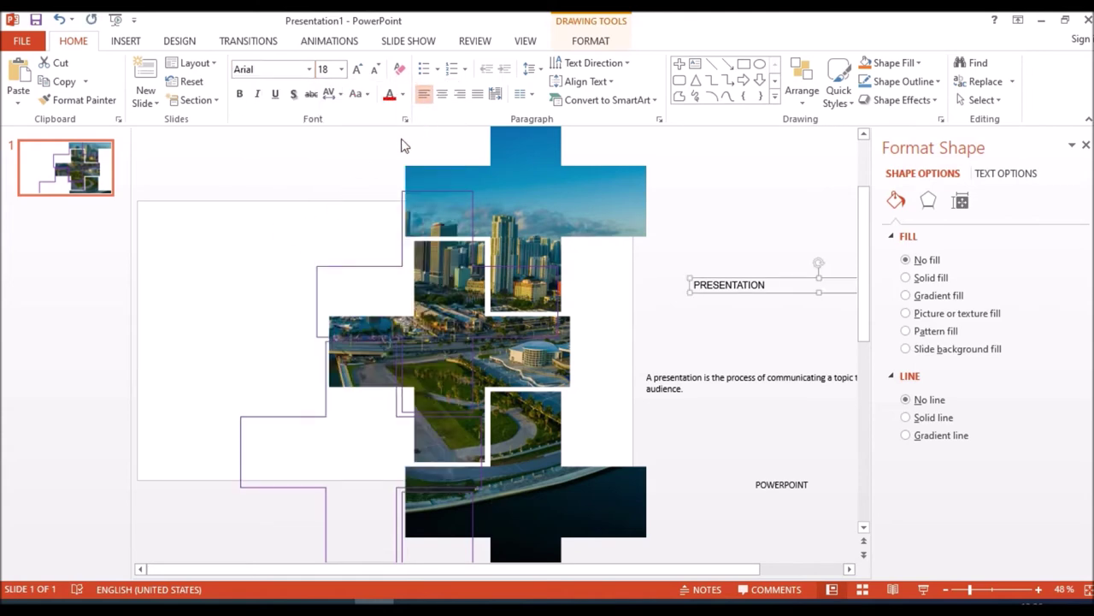
pyautogui.click(342, 69)
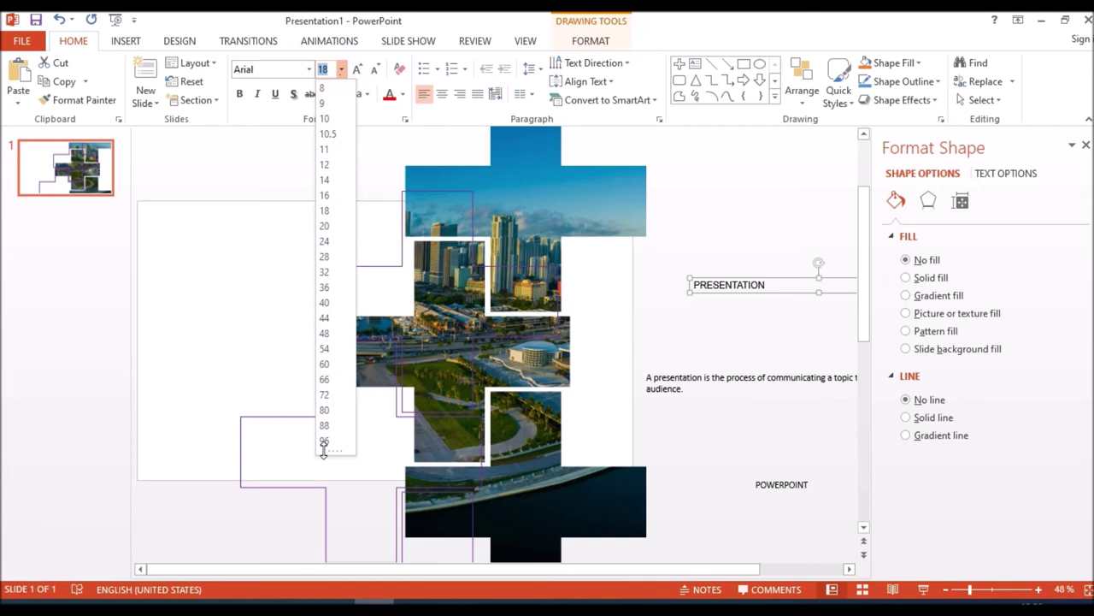
pyautogui.click(329, 395)
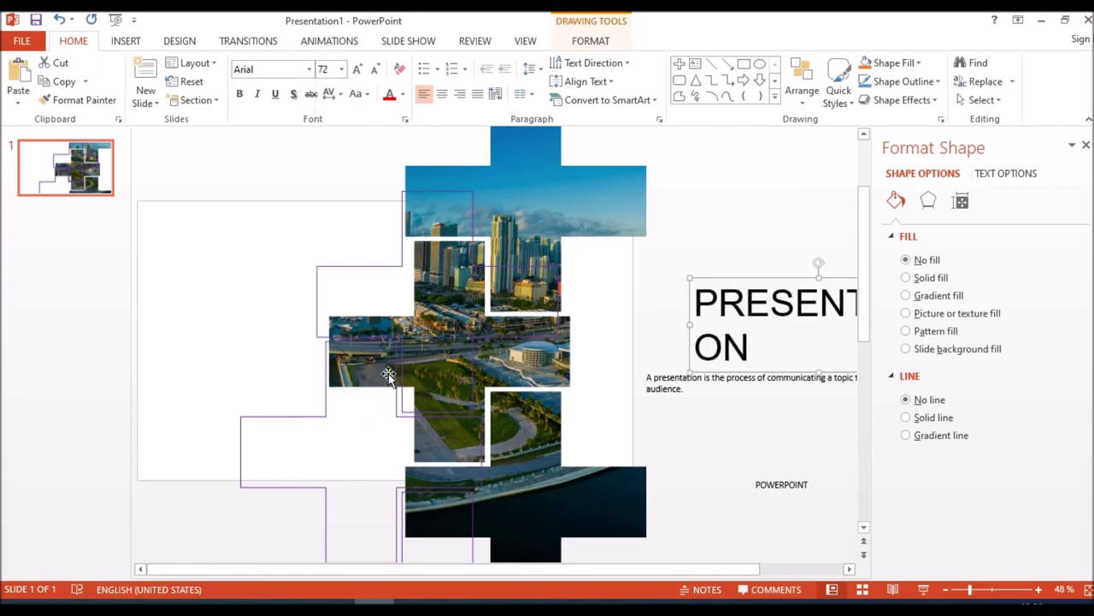
# Step: Move the title to the upper left and narrow it to wrap as PRESENTA/TION
pyautogui.click(740, 282)
pyautogui.moveTo(743, 279)
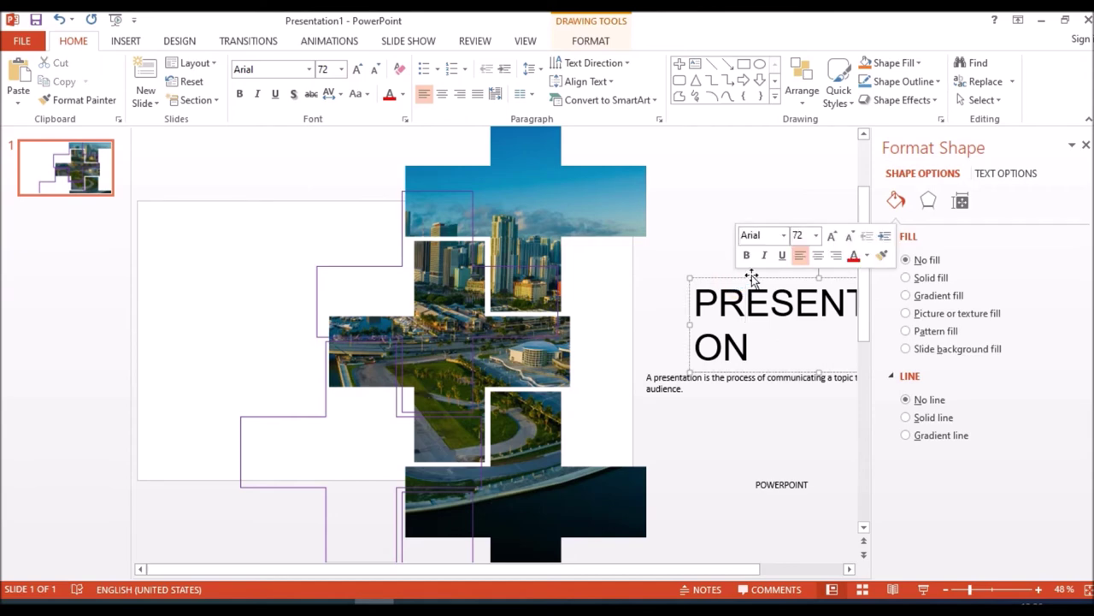
pyautogui.moveTo(758, 275)
pyautogui.mouseDown()
pyautogui.moveTo(519, 270)
pyautogui.moveTo(230, 217)
pyautogui.mouseUp()
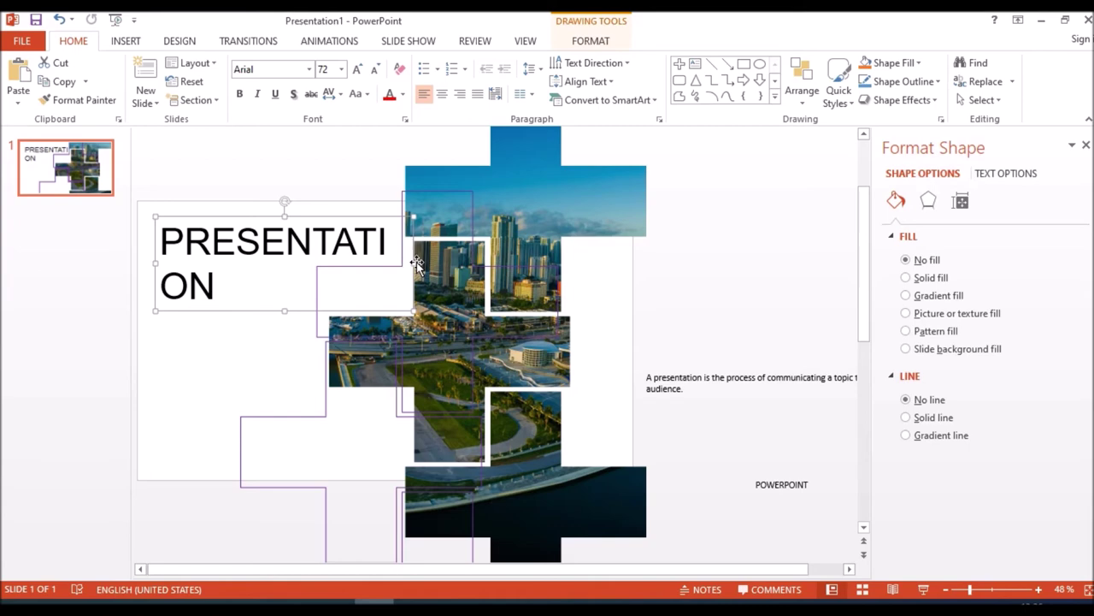
pyautogui.moveTo(412, 261); pyautogui.dragTo(369, 265)
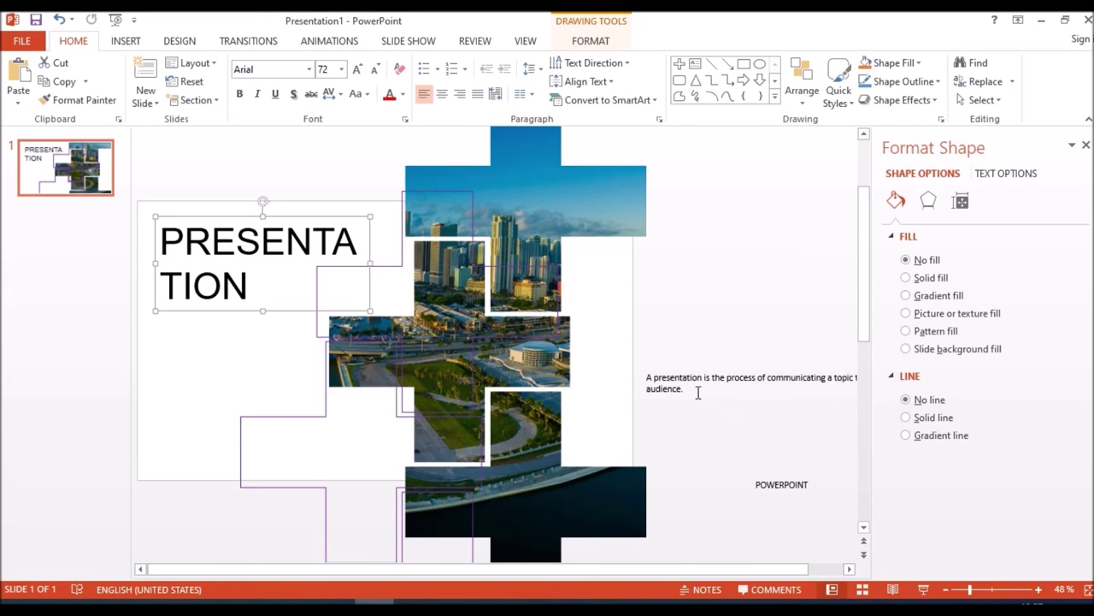
# Step: Apply Text Shadow to the 72 pt PRESENTATION title
pyautogui.click(671, 391)
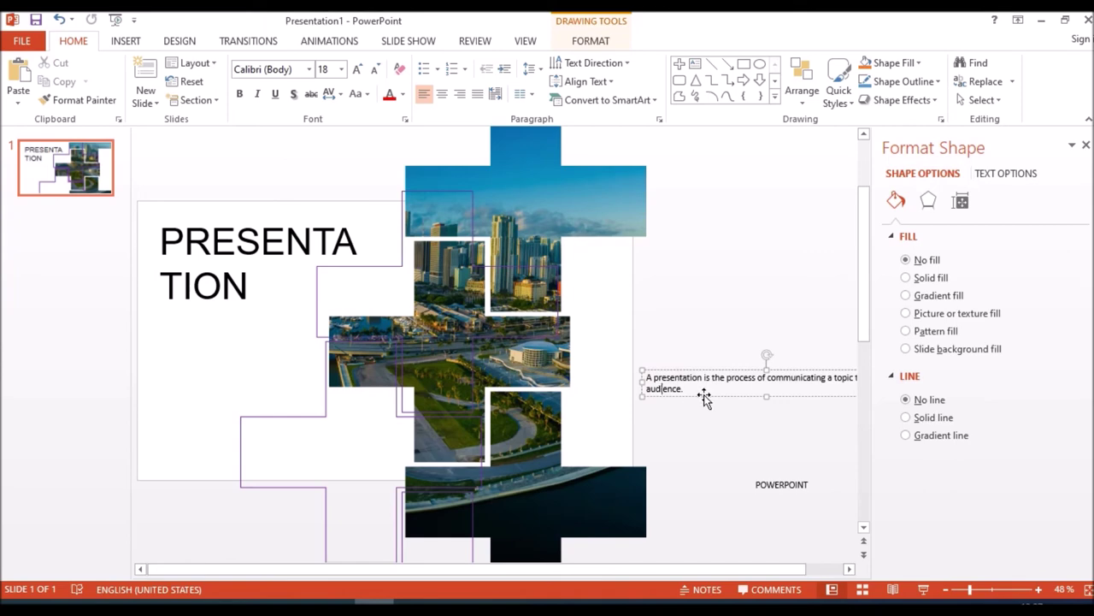
pyautogui.click(213, 248)
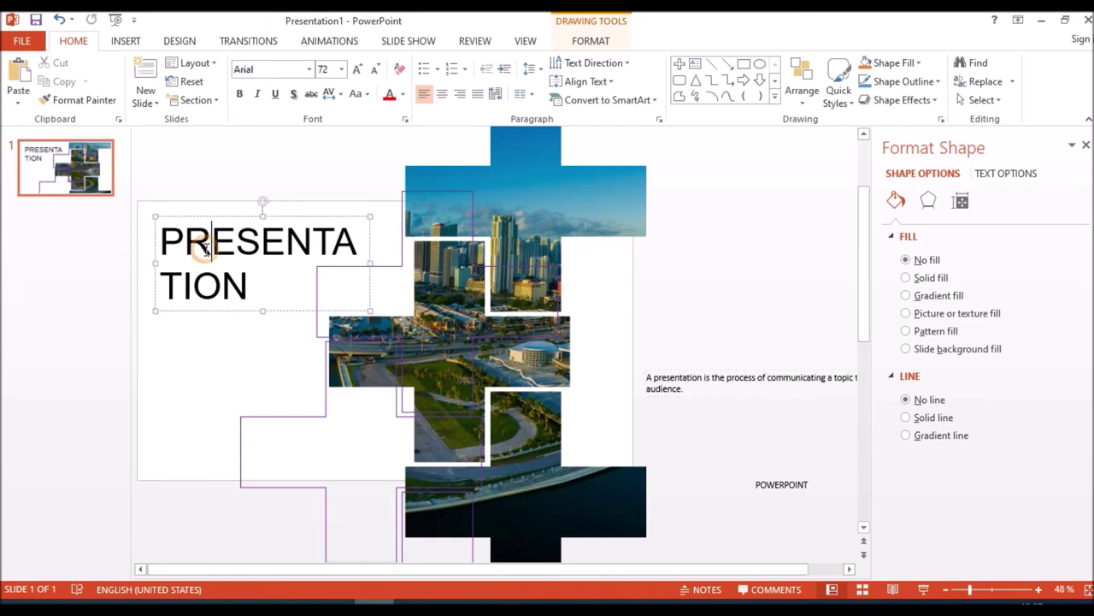
pyautogui.click(211, 311)
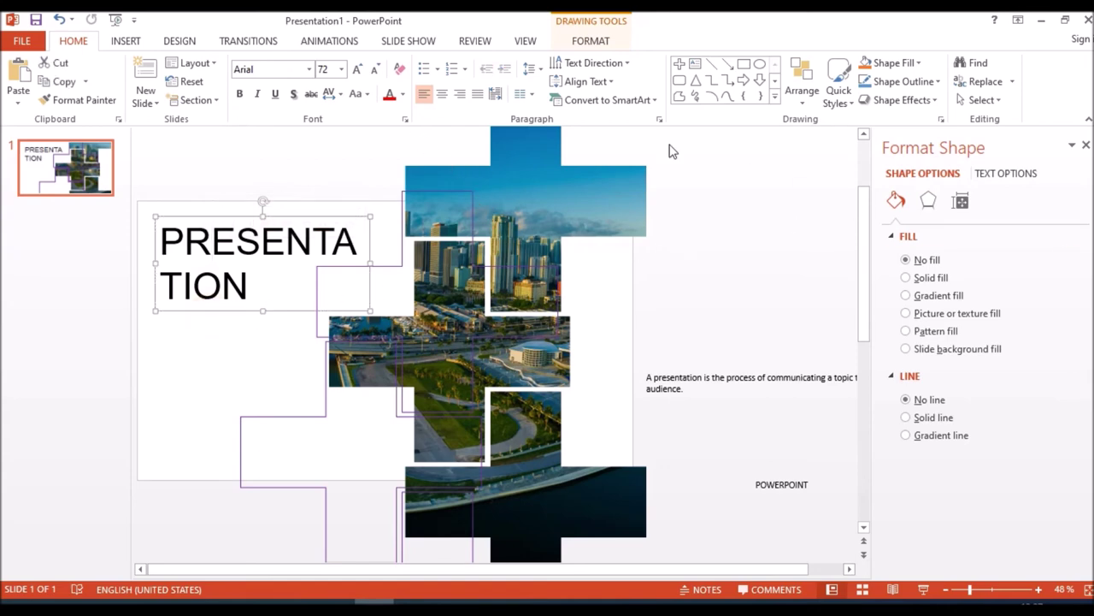
pyautogui.click(293, 94)
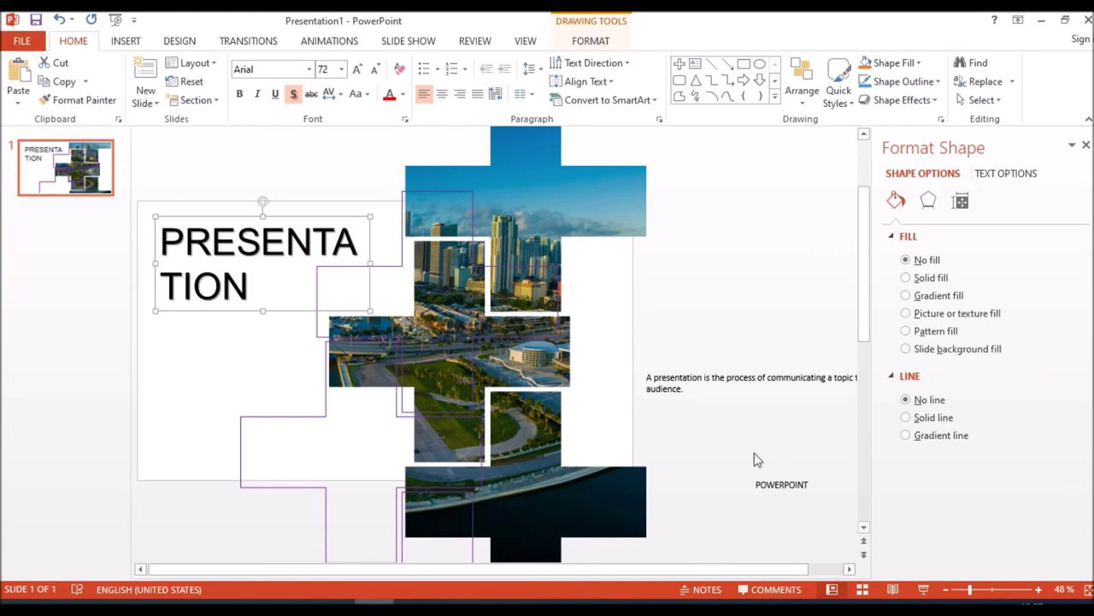
pyautogui.click(668, 392)
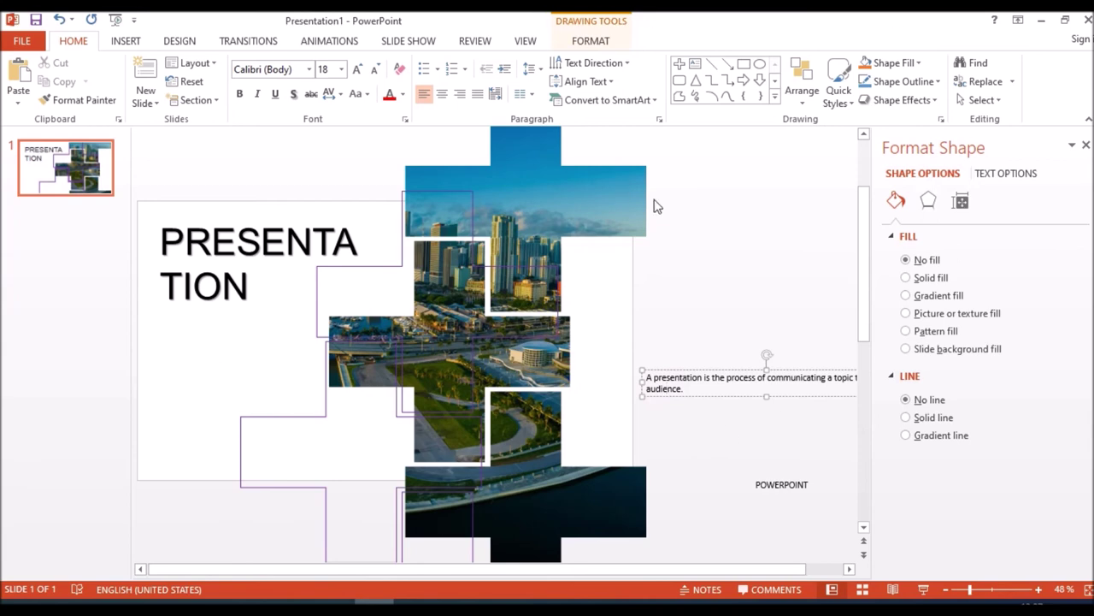
# Step: Set the description text to Arial, size 20
pyautogui.click(717, 402)
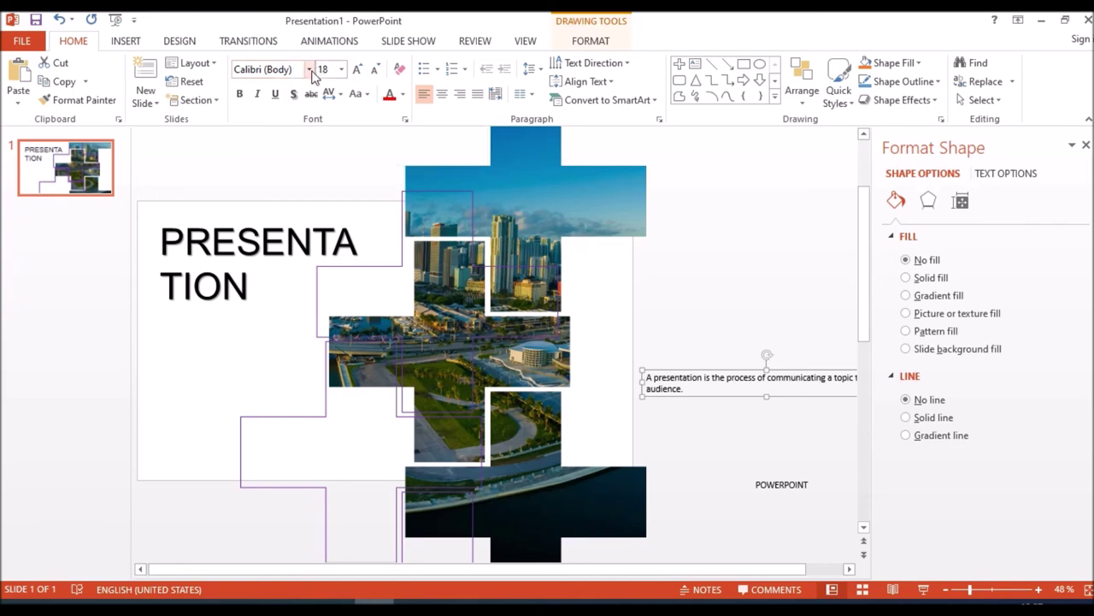
pyautogui.click(309, 70)
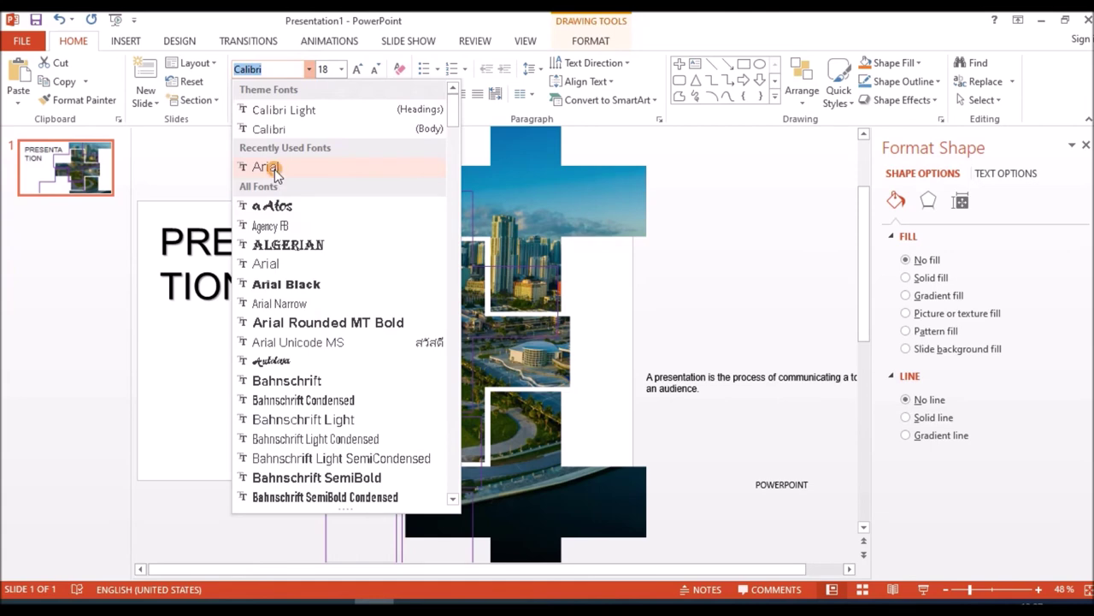
pyautogui.click(274, 169)
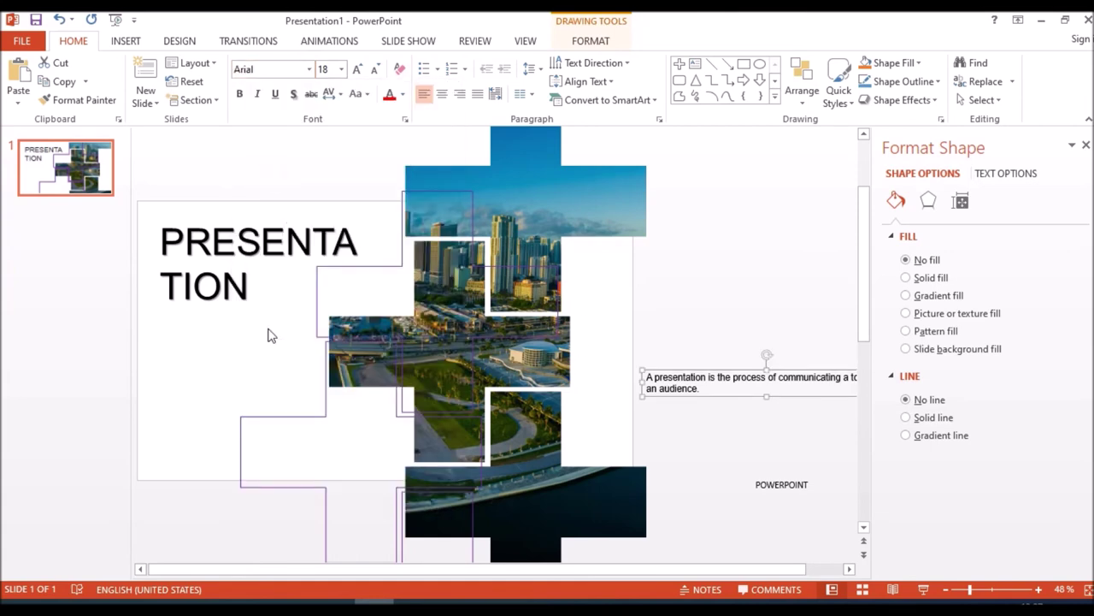
pyautogui.click(345, 72)
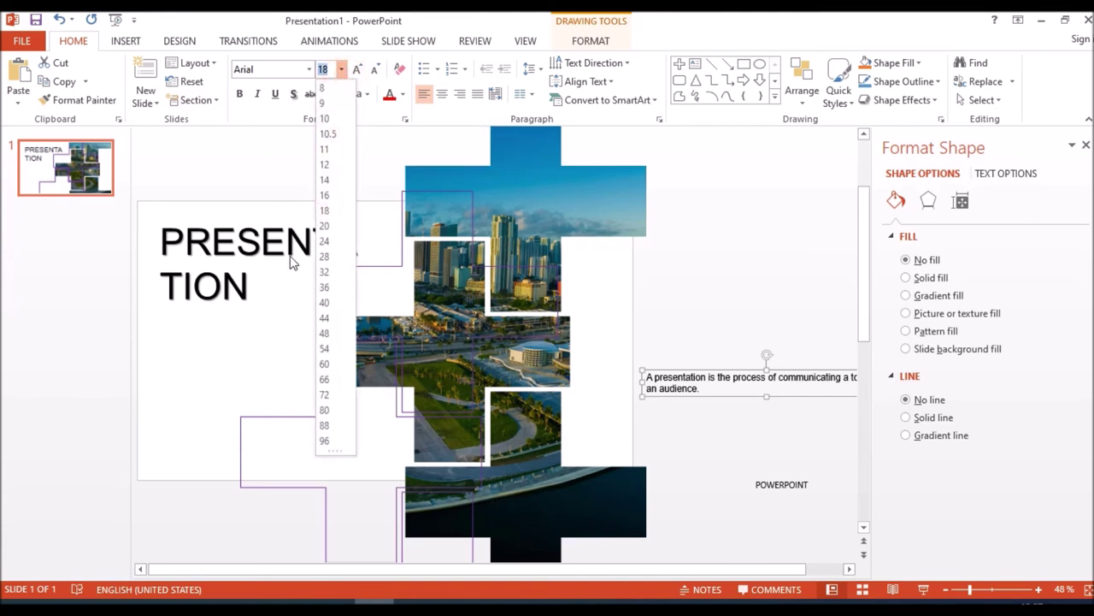
pyautogui.click(333, 226)
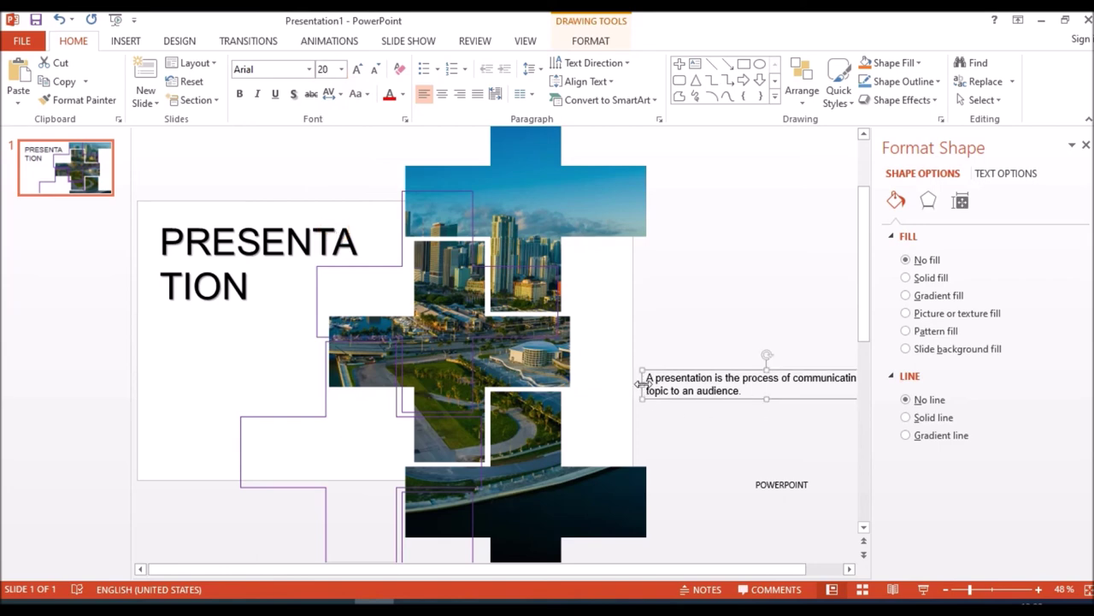
# Step: Narrow the description box and bring it onto the slide beneath the title
pyautogui.moveTo(641, 384); pyautogui.dragTo(714, 376)
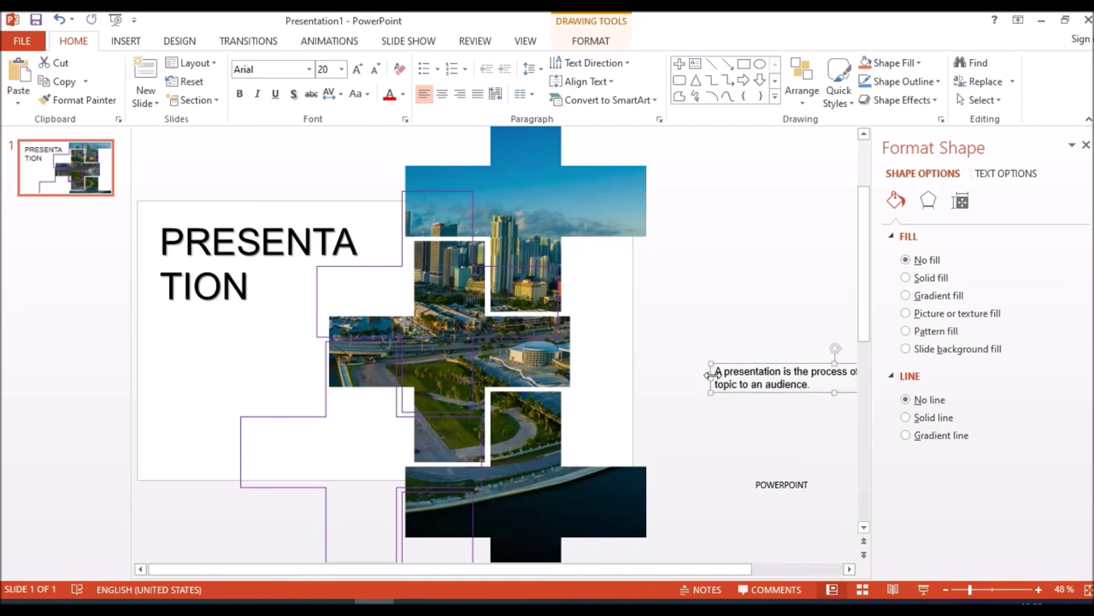
pyautogui.moveTo(708, 374); pyautogui.dragTo(766, 377)
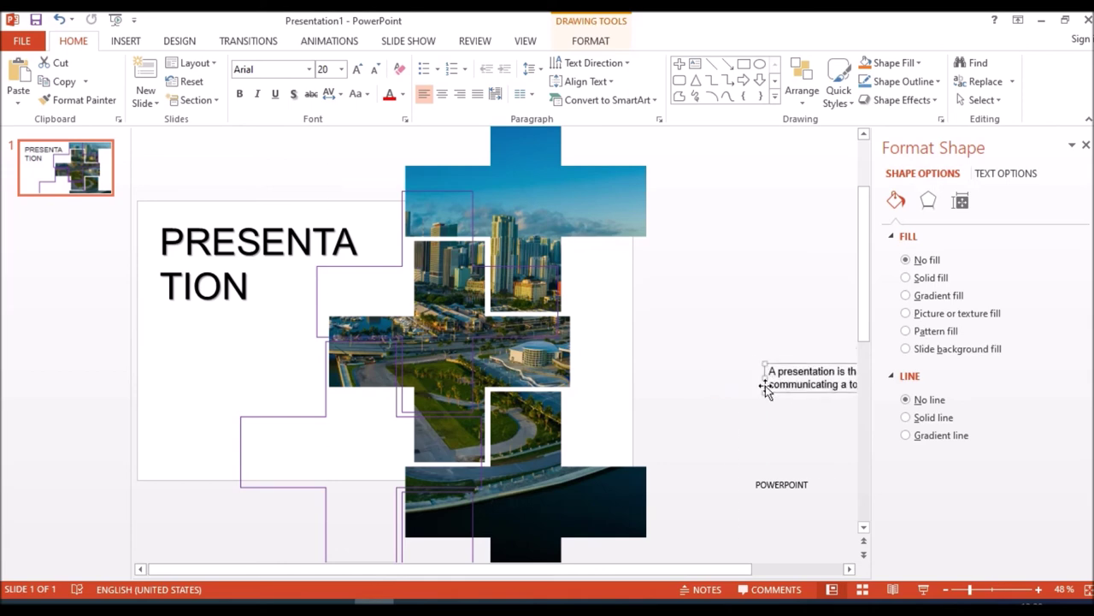
pyautogui.moveTo(787, 367)
pyautogui.mouseDown()
pyautogui.moveTo(196, 366)
pyautogui.moveTo(183, 342)
pyautogui.mouseUp()
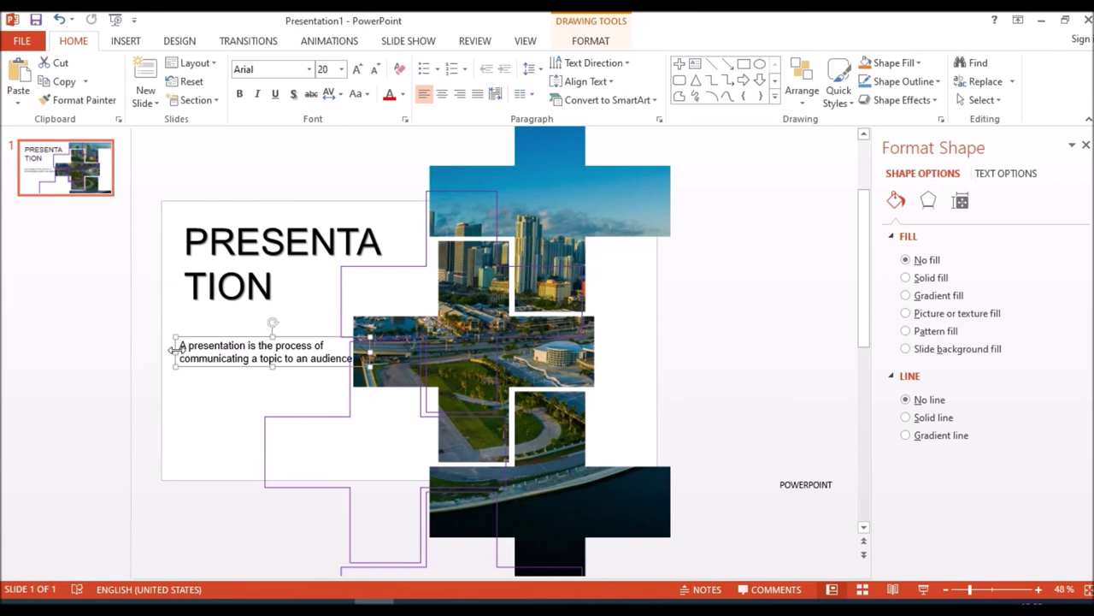
# Step: Align the description box's left edge with the PRESENTATION title, just beneath it
pyautogui.moveTo(174, 347); pyautogui.dragTo(208, 354)
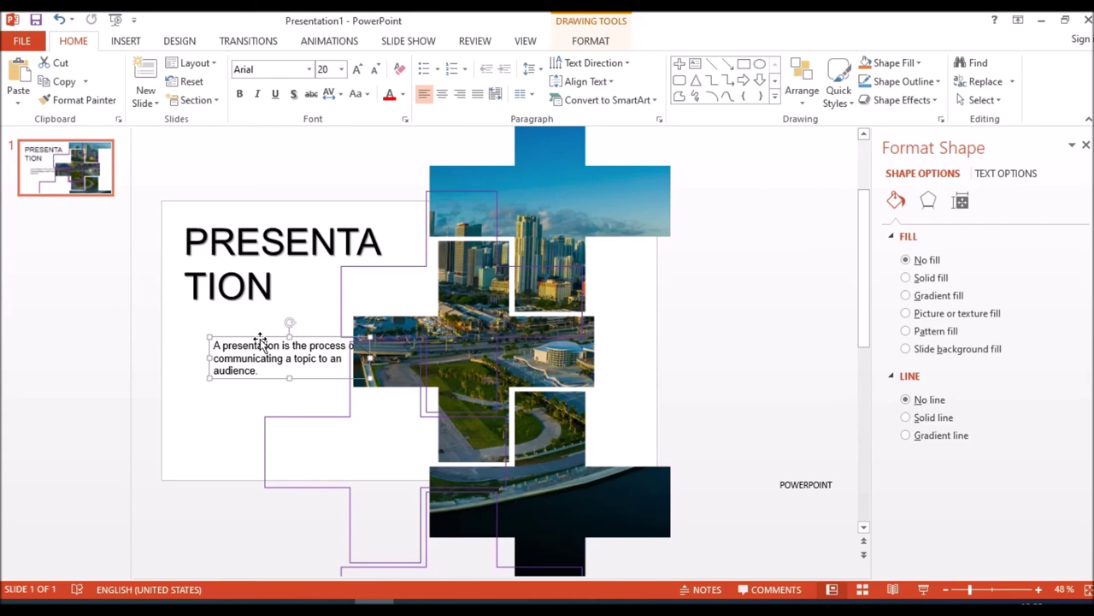
pyautogui.moveTo(257, 336)
pyautogui.mouseDown()
pyautogui.moveTo(219, 343)
pyautogui.moveTo(238, 350)
pyautogui.mouseUp()
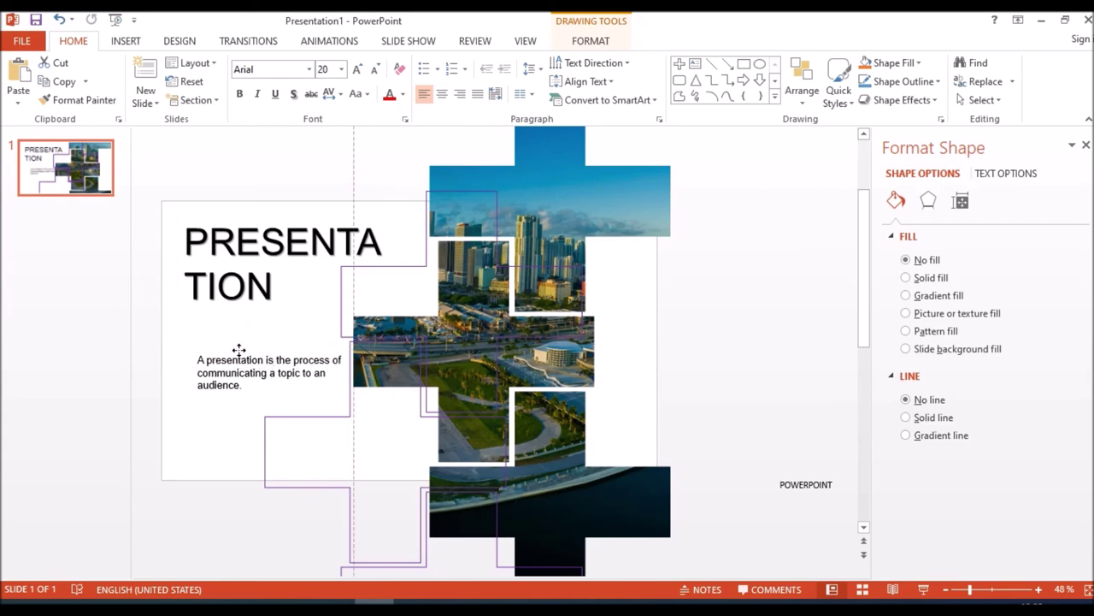
pyautogui.moveTo(239, 350); pyautogui.dragTo(229, 350)
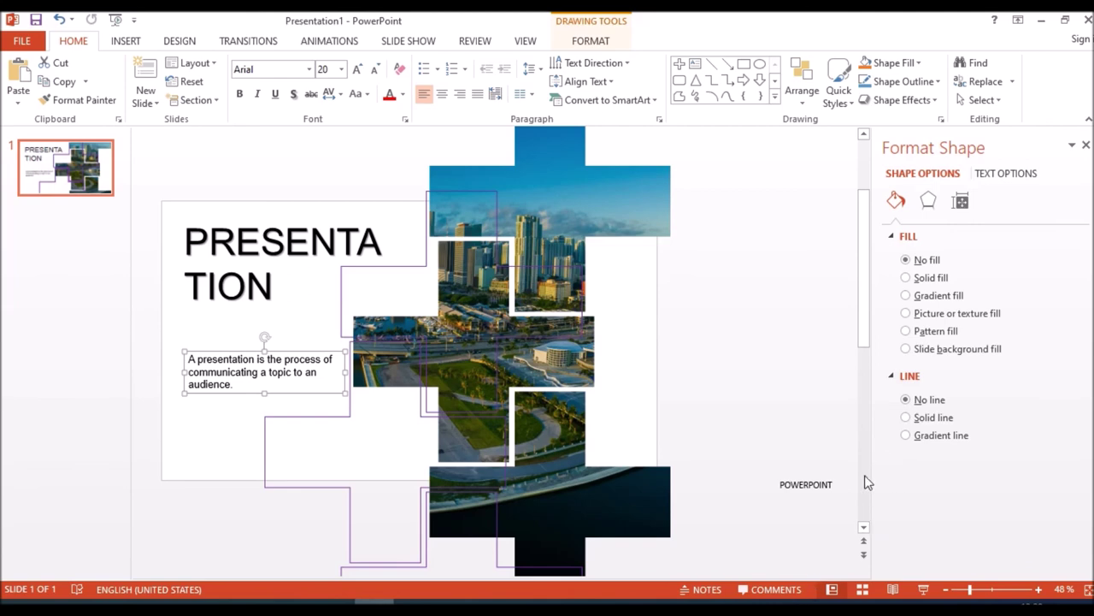
# Step: Set the POWERPOINT subtitle to Arial at 40 pt
pyautogui.click(809, 489)
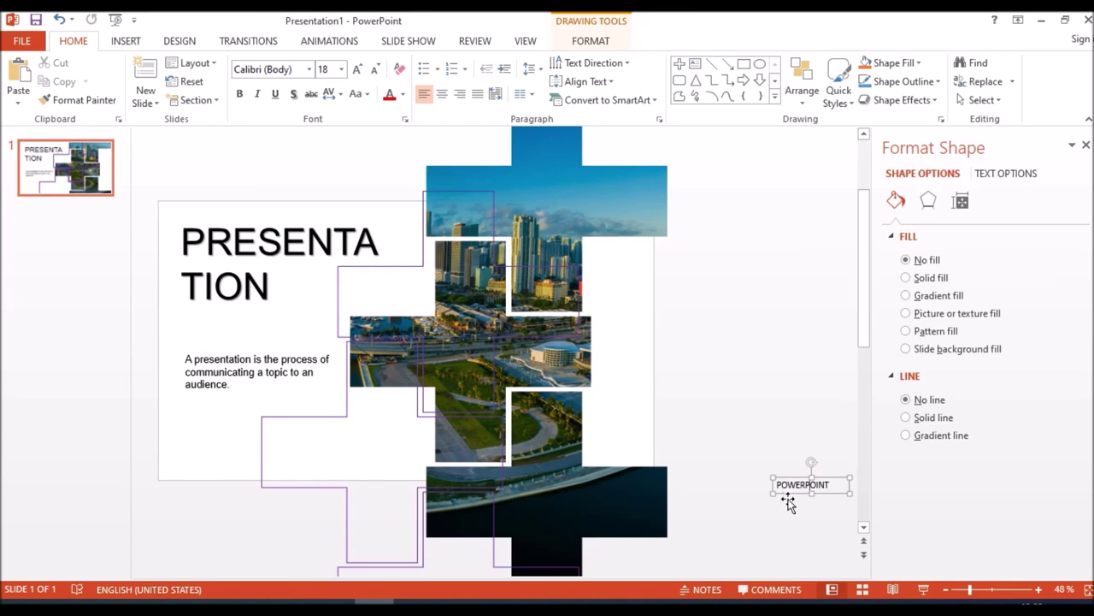
pyautogui.click(789, 498)
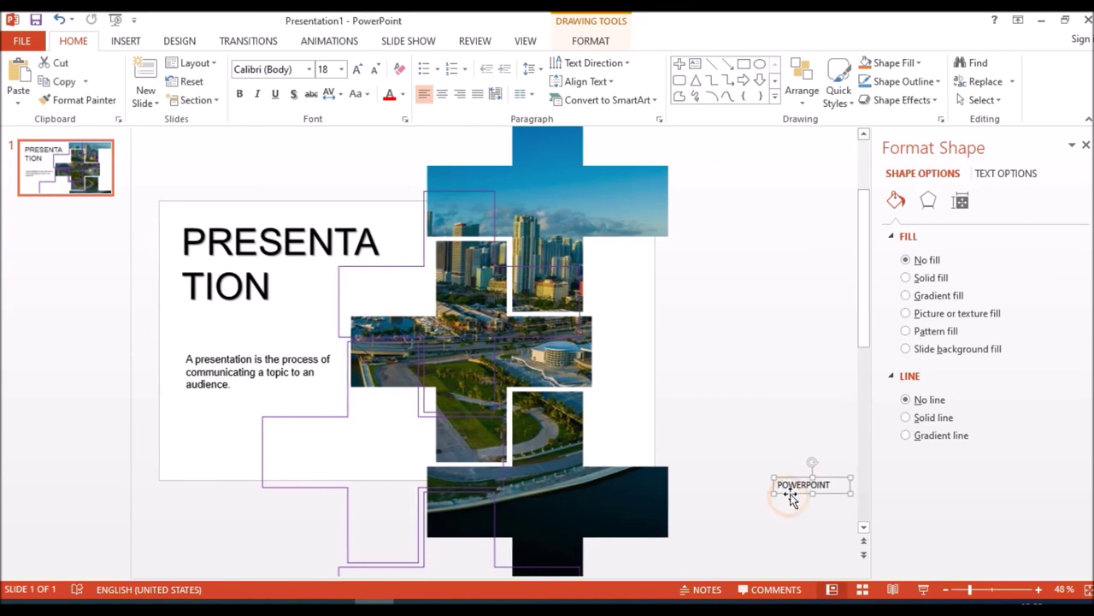
pyautogui.click(310, 72)
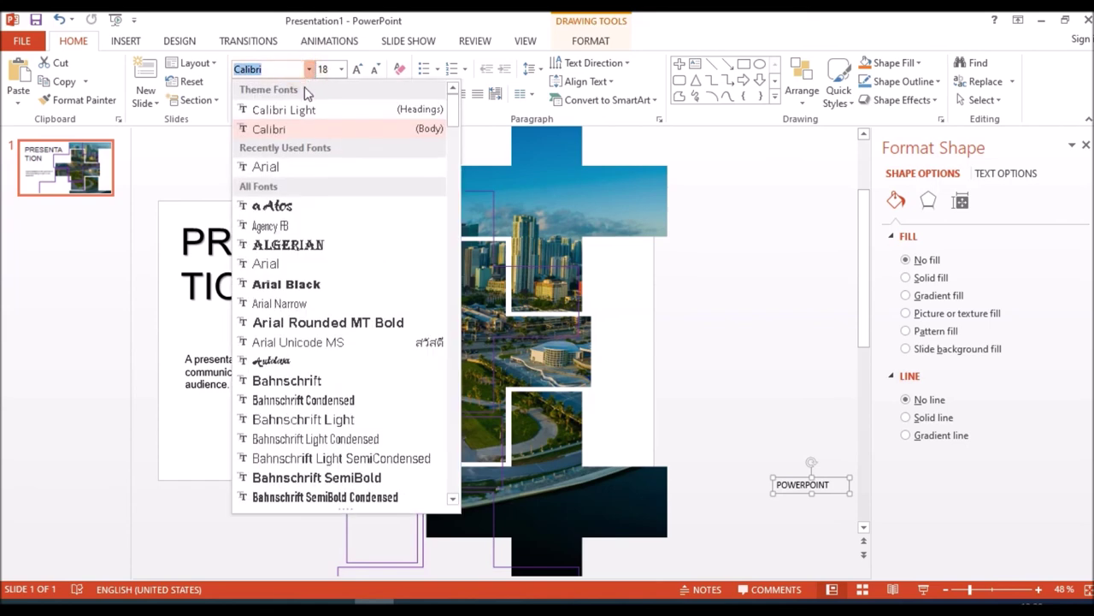
pyautogui.click(288, 171)
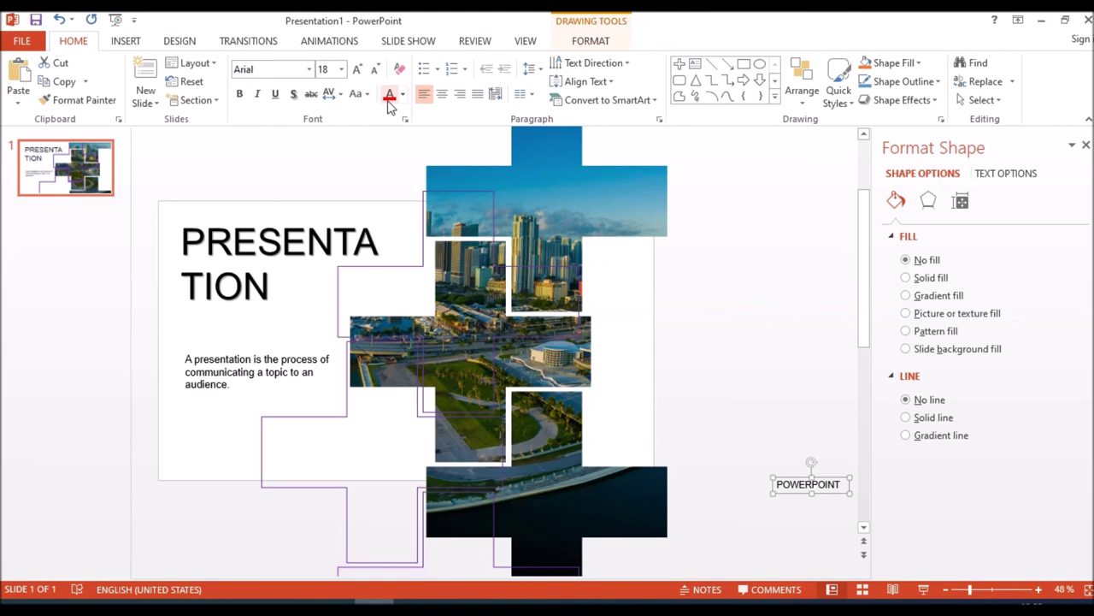
pyautogui.click(341, 70)
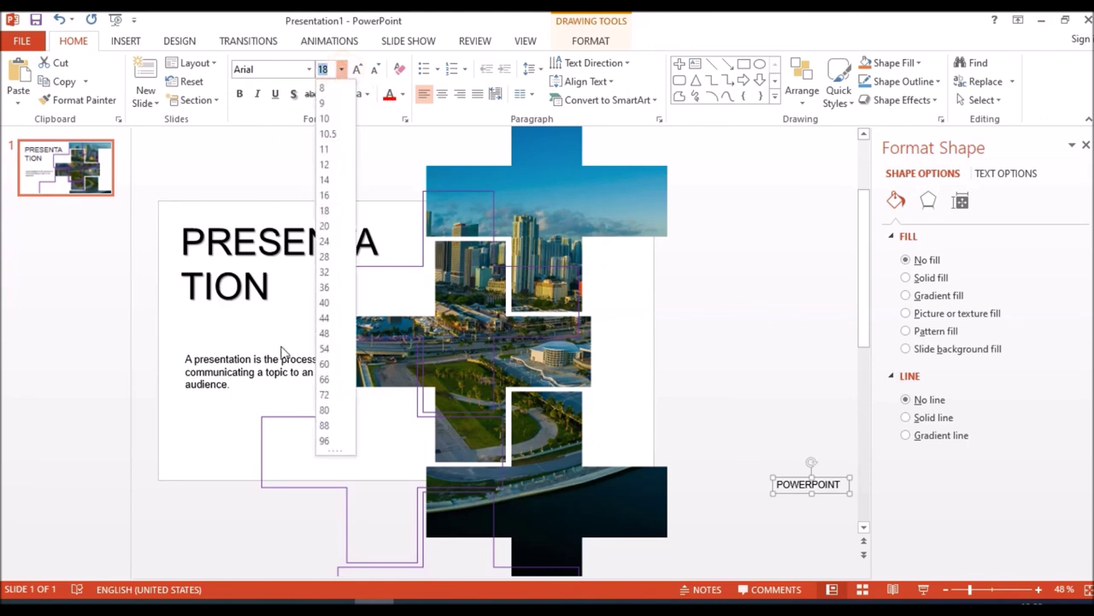
pyautogui.click(325, 304)
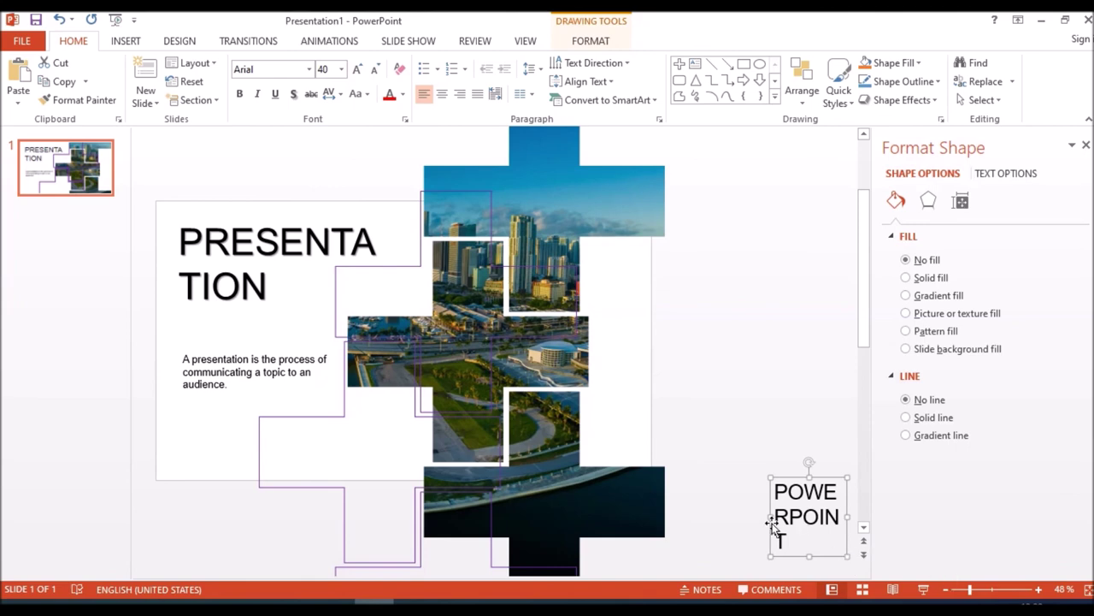
# Step: Widen the POWERPOINT box to fit one line and move it up toward the title
pyautogui.moveTo(769, 516); pyautogui.dragTo(682, 509)
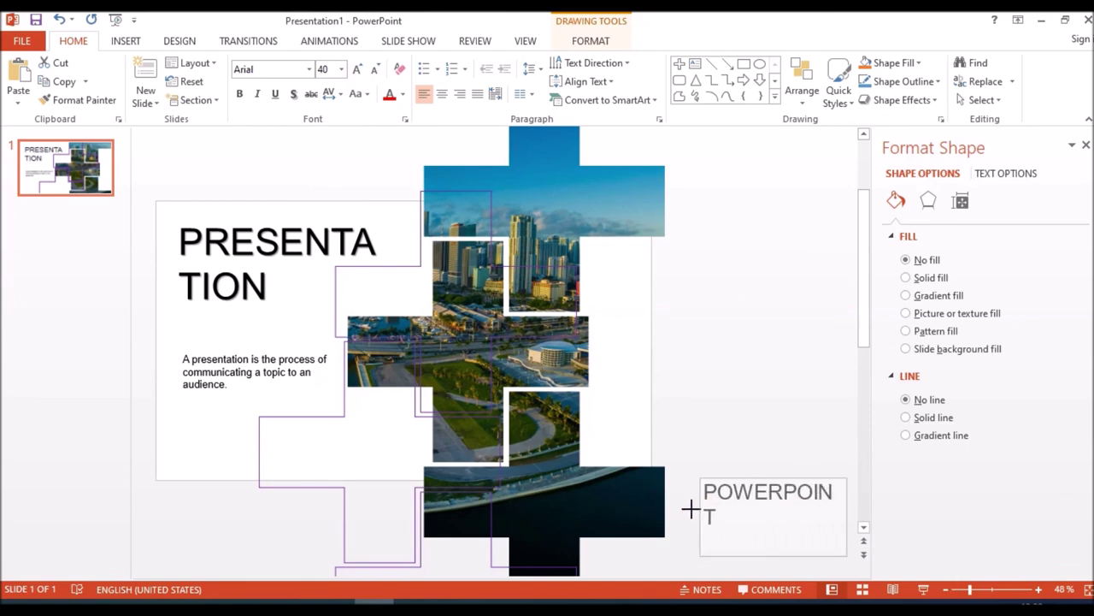
pyautogui.click(726, 479)
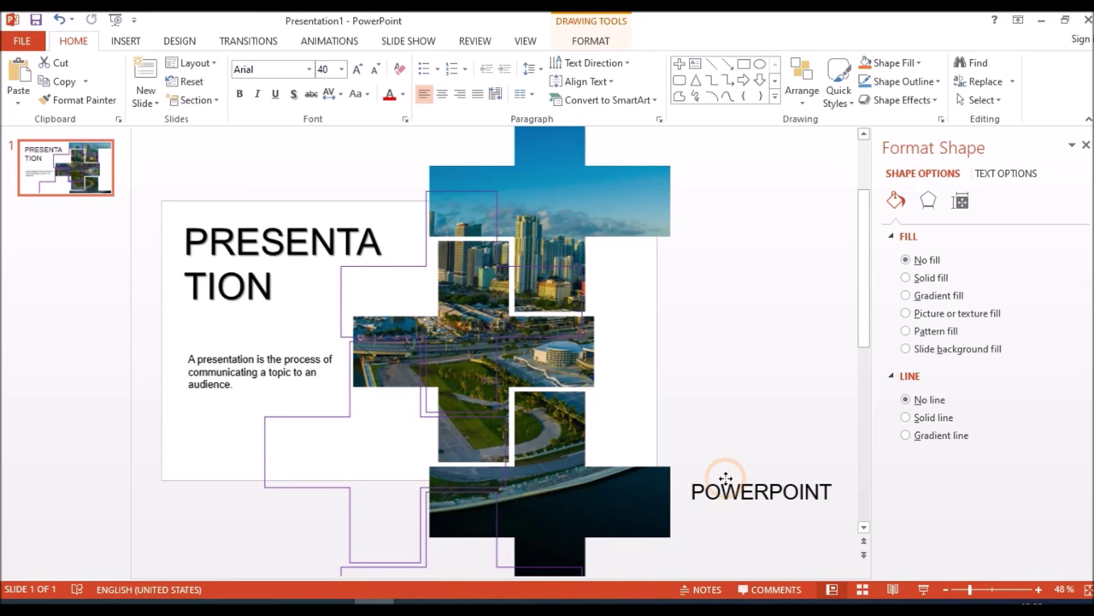
pyautogui.moveTo(711, 473)
pyautogui.mouseDown()
pyautogui.moveTo(225, 311)
pyautogui.moveTo(213, 318)
pyautogui.mouseUp()
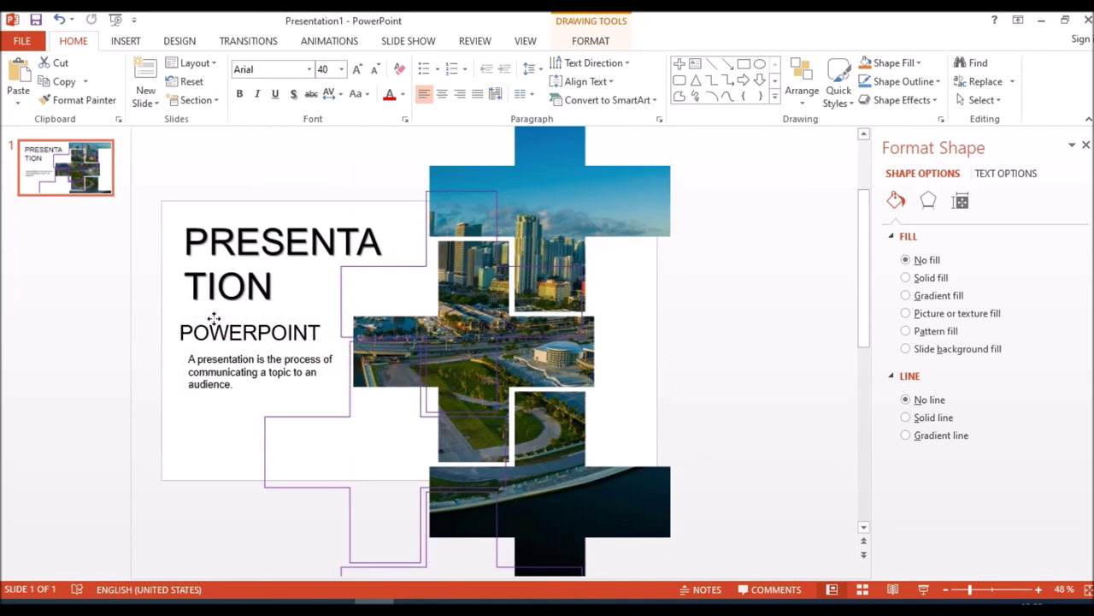
# Step: Place POWERPOINT directly under the PRESENTATION title, aligned at the left
pyautogui.moveTo(214, 318); pyautogui.dragTo(212, 318)
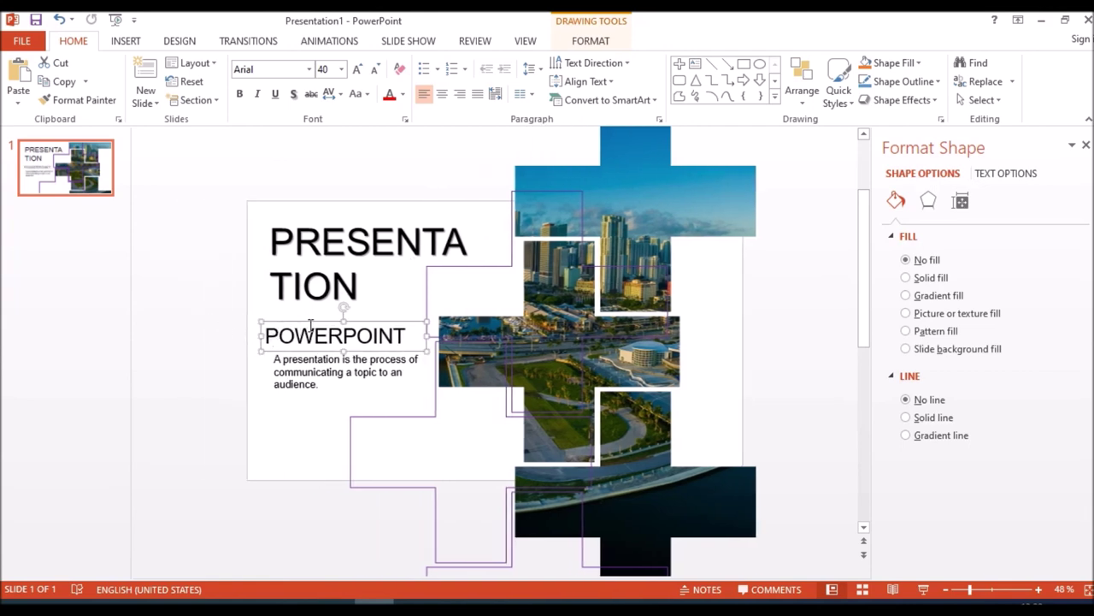
pyautogui.press('Escape')
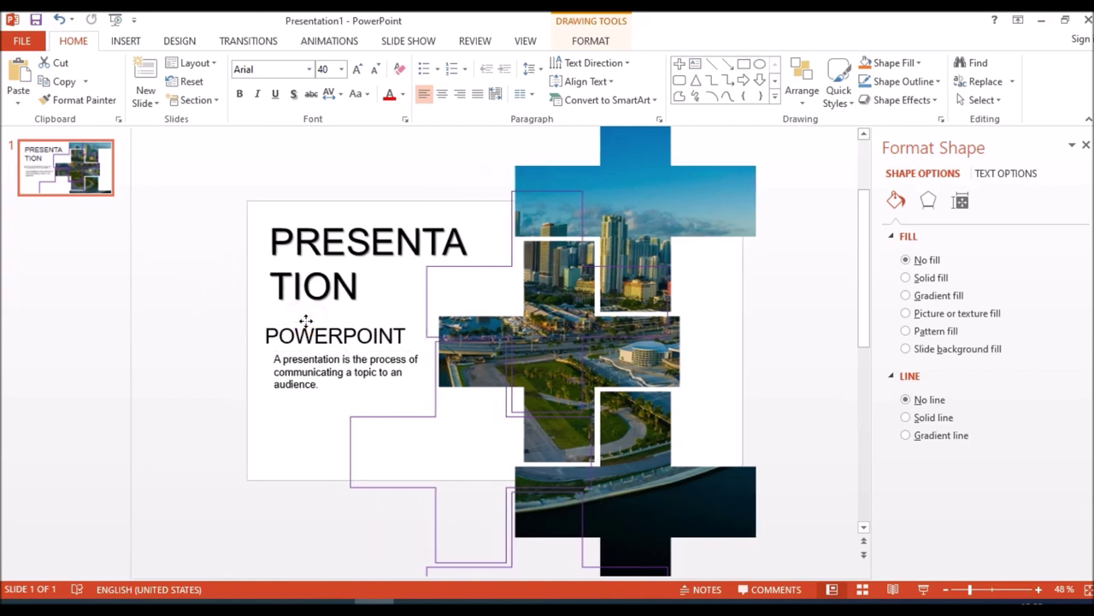
pyautogui.moveTo(306, 321); pyautogui.dragTo(315, 322)
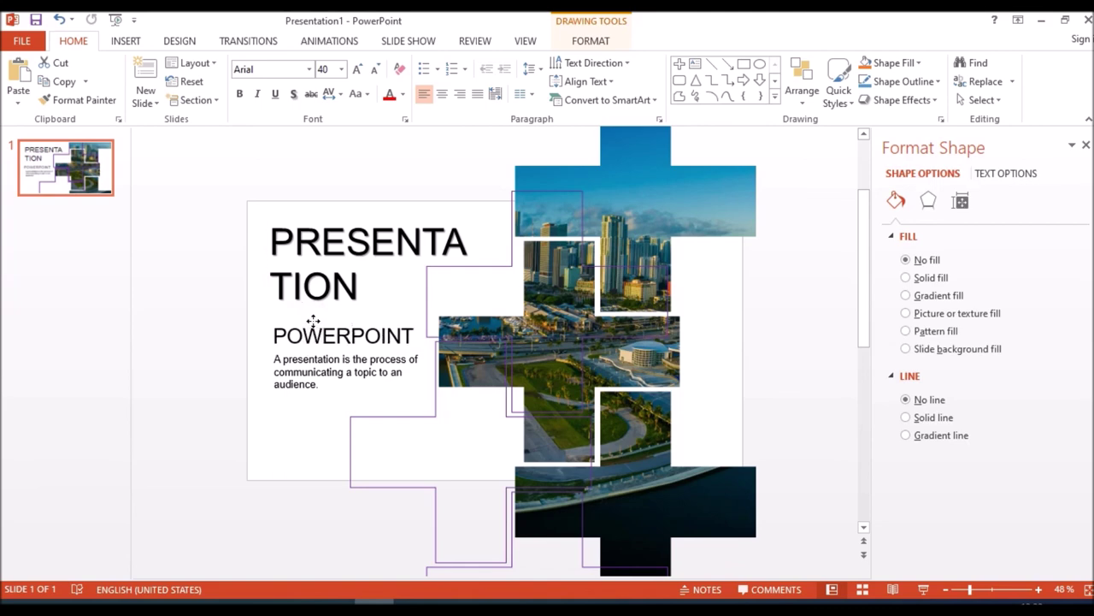
pyautogui.moveTo(313, 321); pyautogui.dragTo(314, 319)
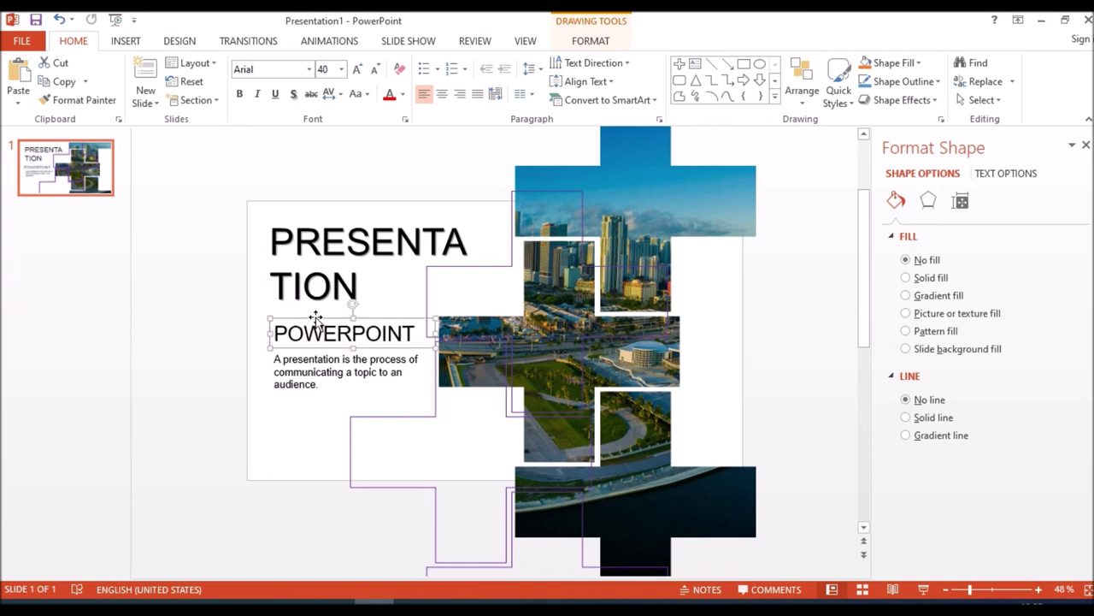
# Step: Move the description paragraph to sit just below POWERPOINT
pyautogui.click(285, 380)
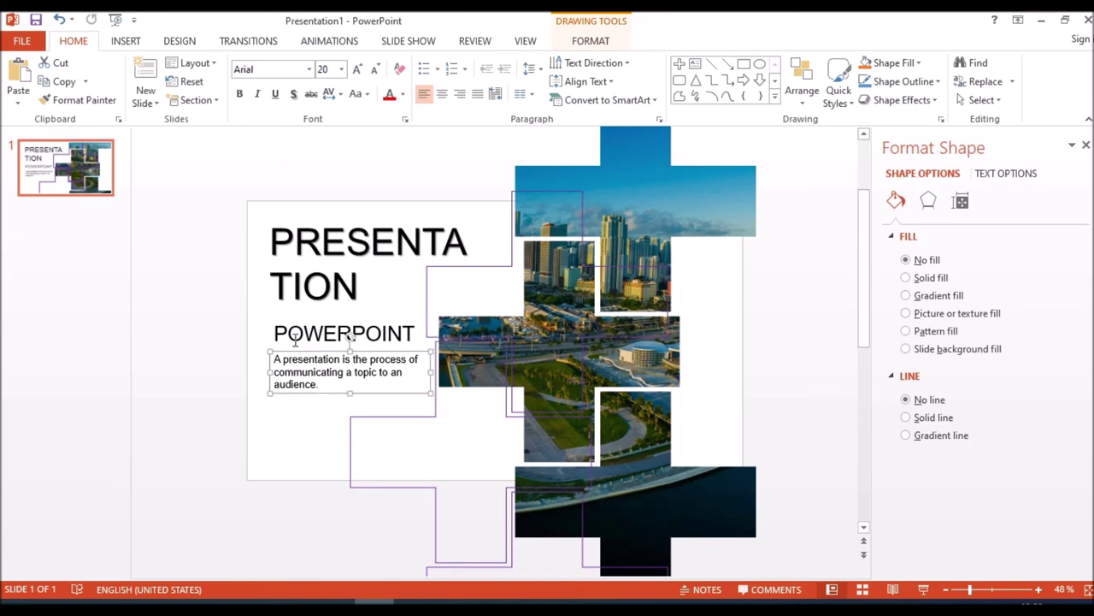
pyautogui.moveTo(282, 355); pyautogui.dragTo(286, 370)
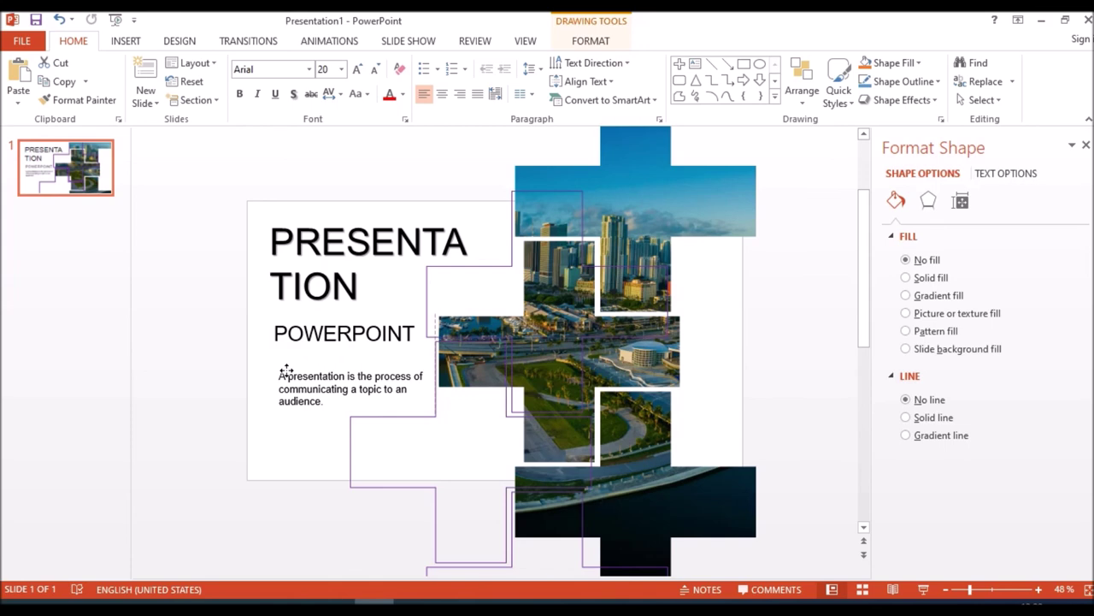
pyautogui.moveTo(286, 368); pyautogui.dragTo(288, 357)
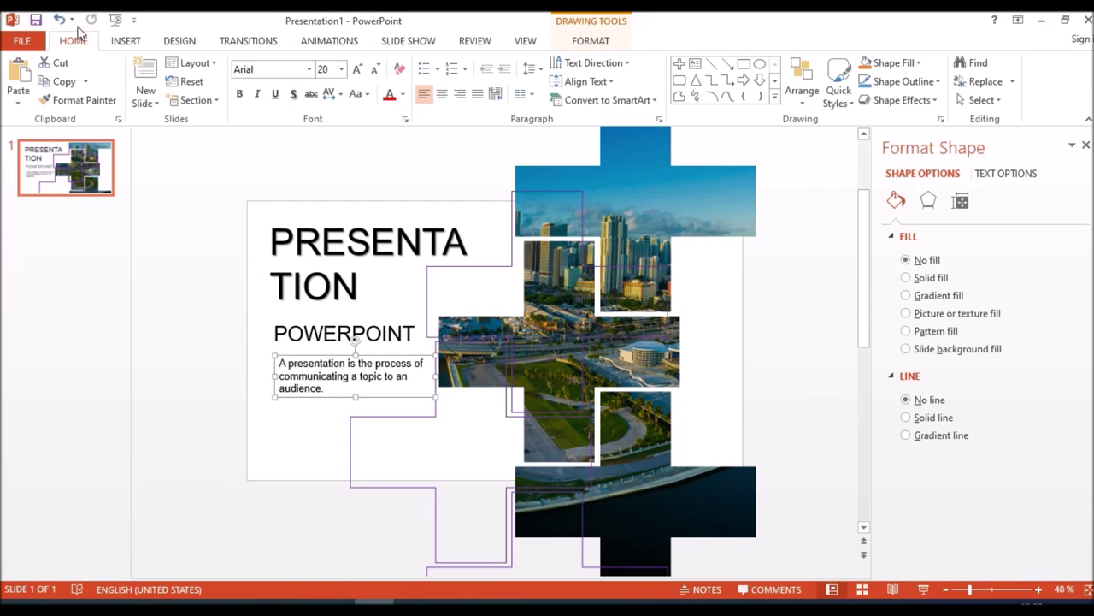
# Step: Run the slideshow from the beginning, exit with Esc, and restart it with F5
pyautogui.click(116, 19)
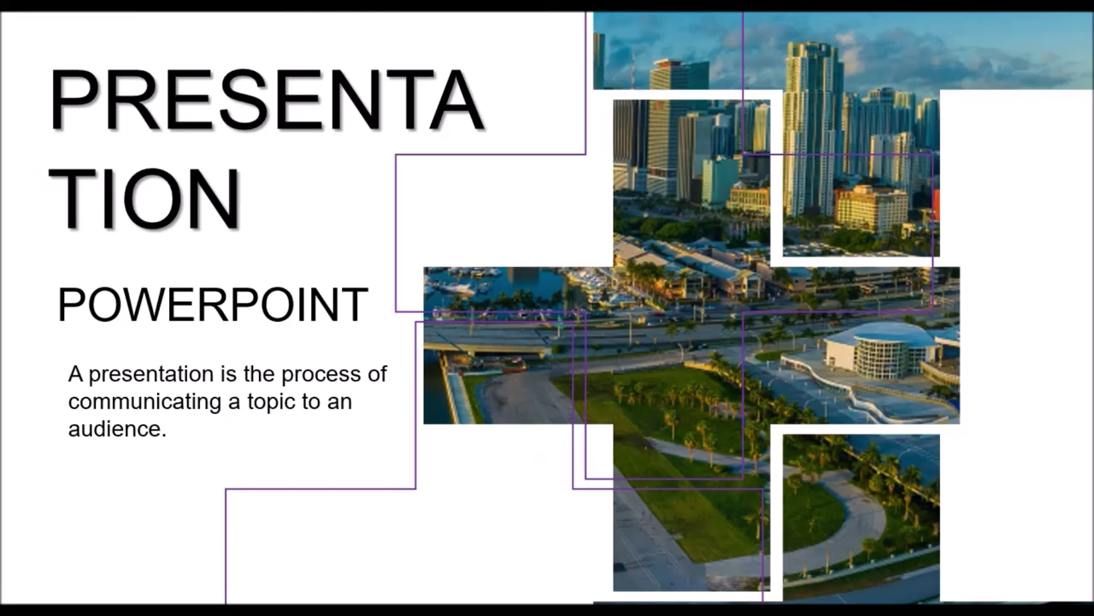
pyautogui.press('Right')
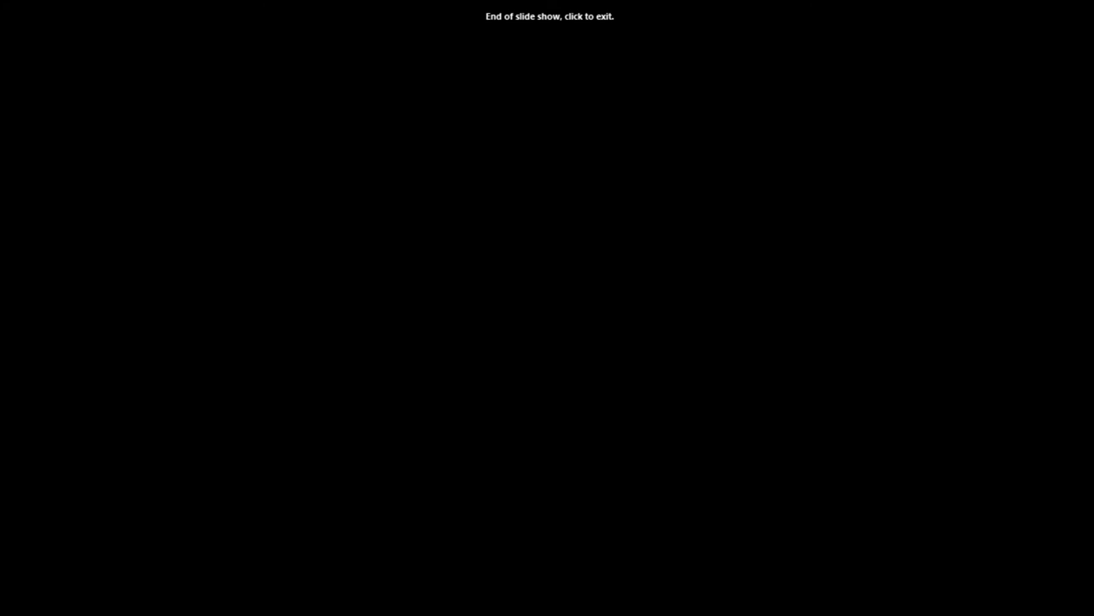
pyautogui.press('Escape')
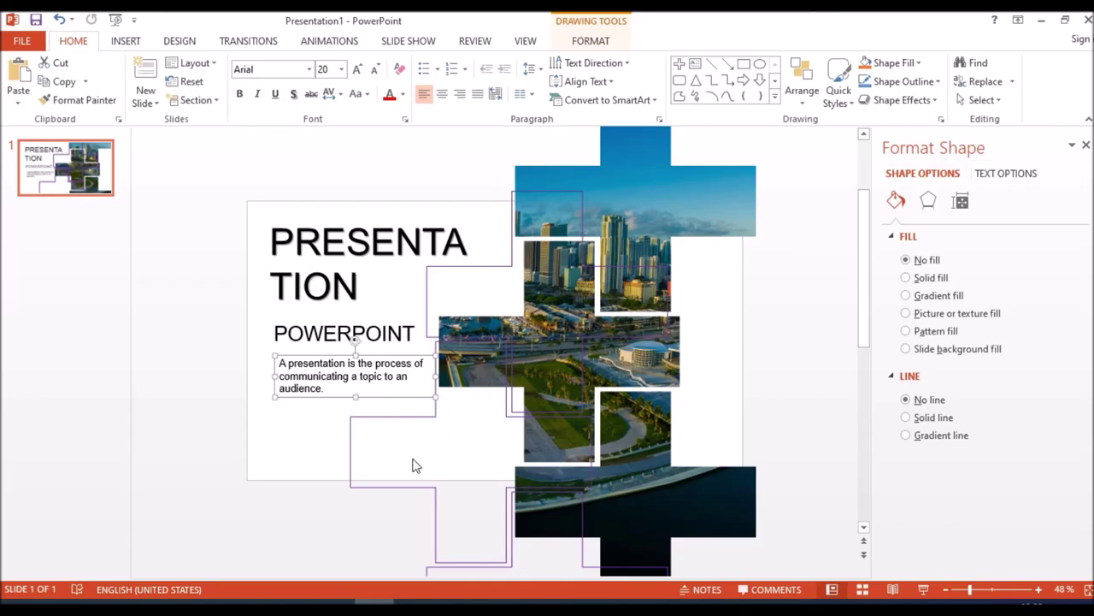
pyautogui.press('F5')
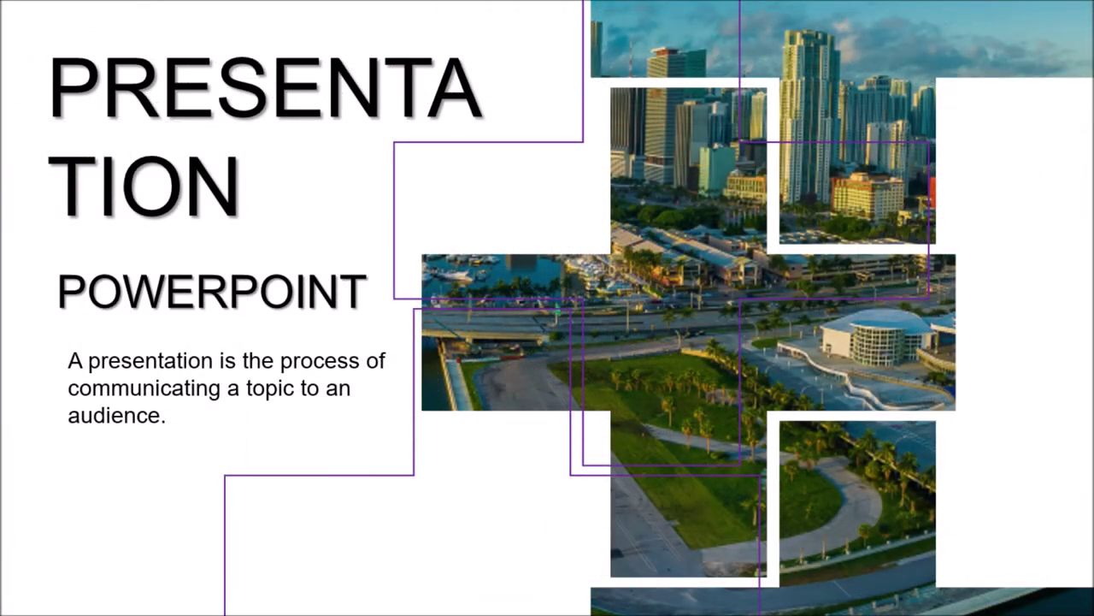